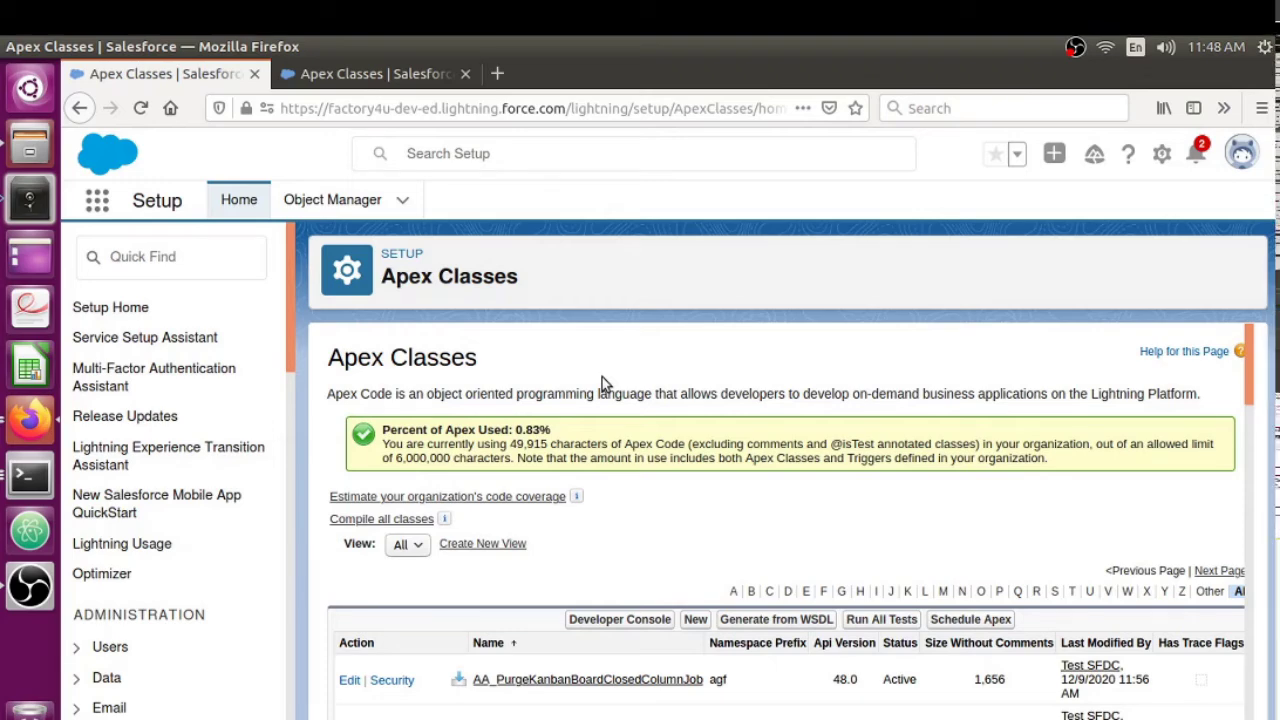
- Scroll through the first org's Apex Classes list, then switch to the second org's Apex Classes tab
scroll(602, 380, down, 3)
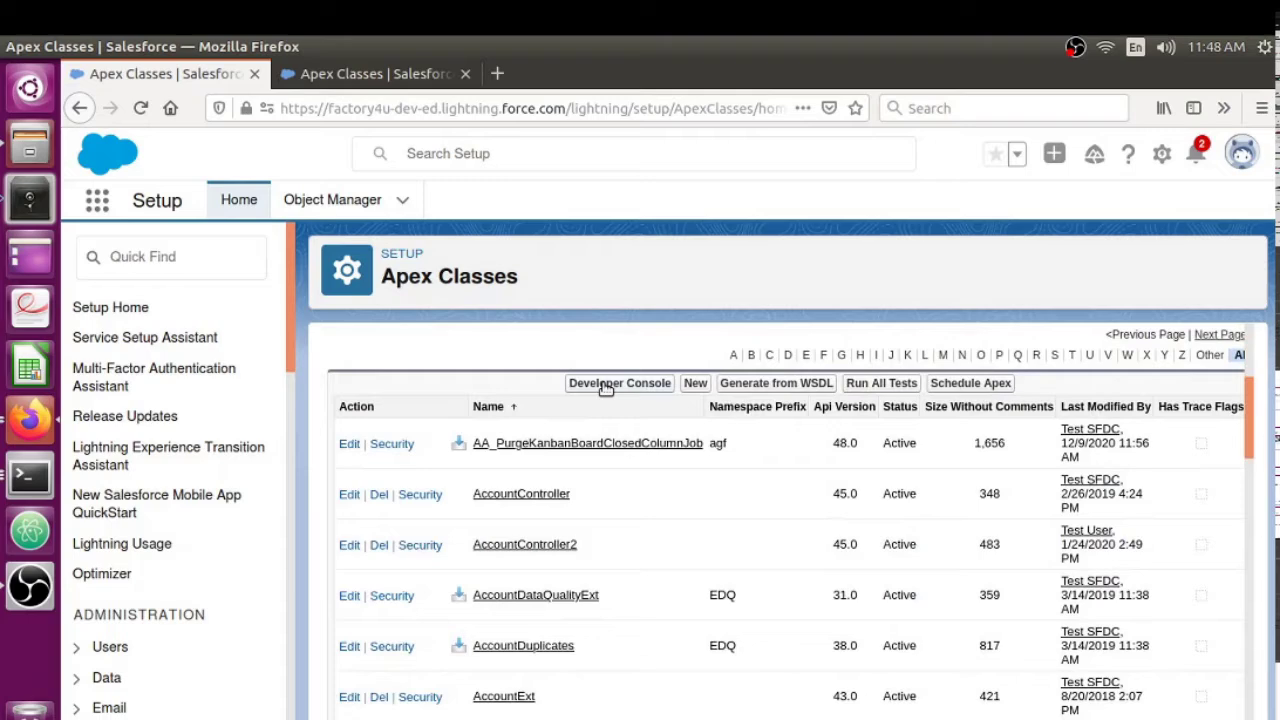
scroll(605, 385, up, 3)
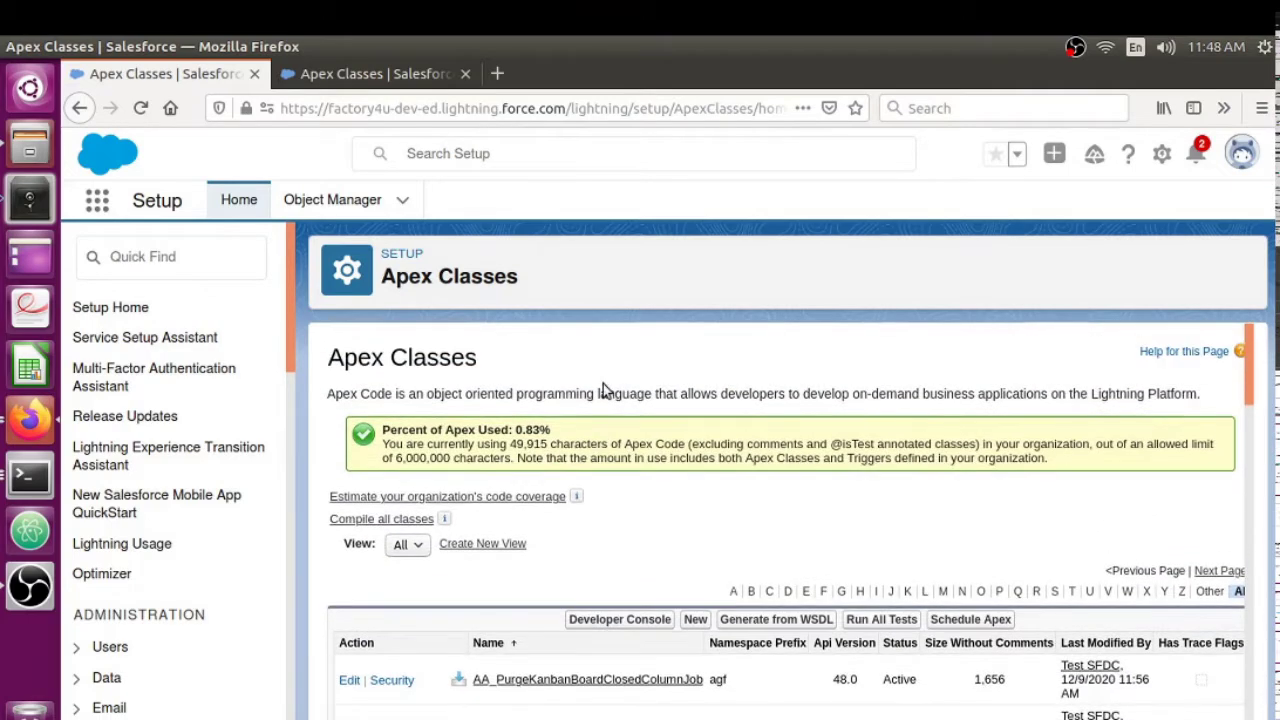
scroll(603, 388, down, 3)
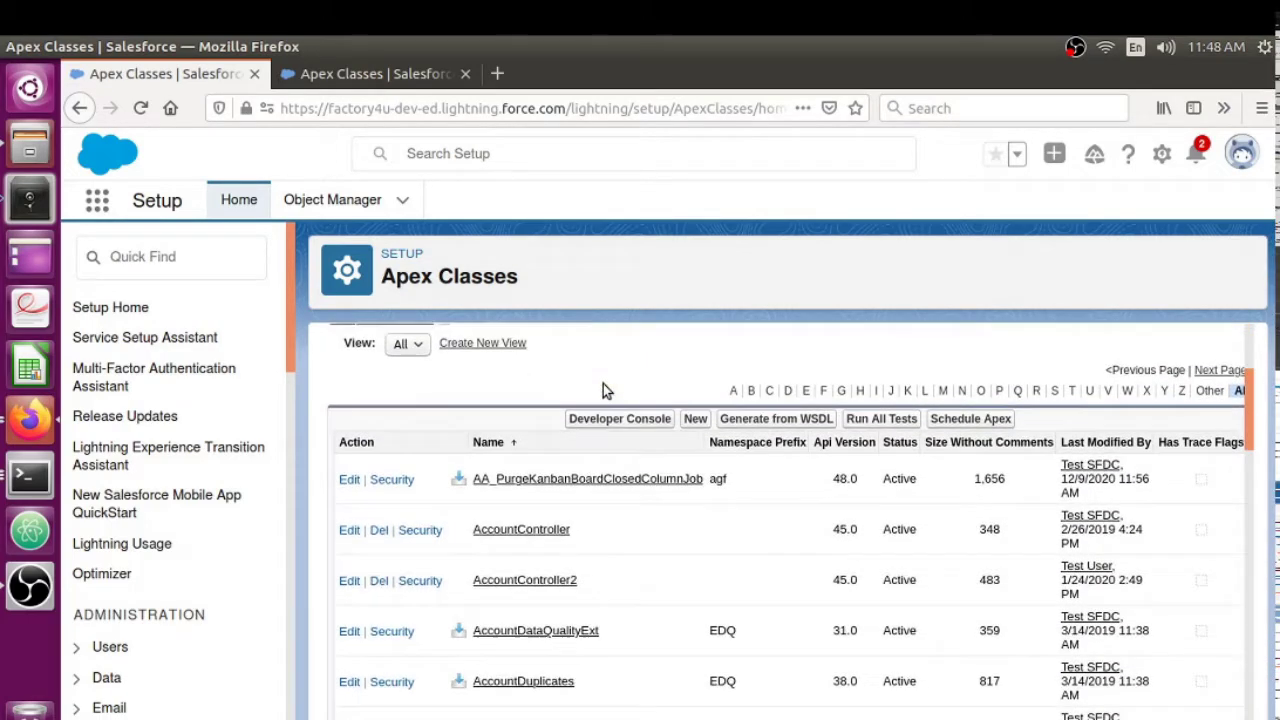
scroll(603, 390, down, 10)
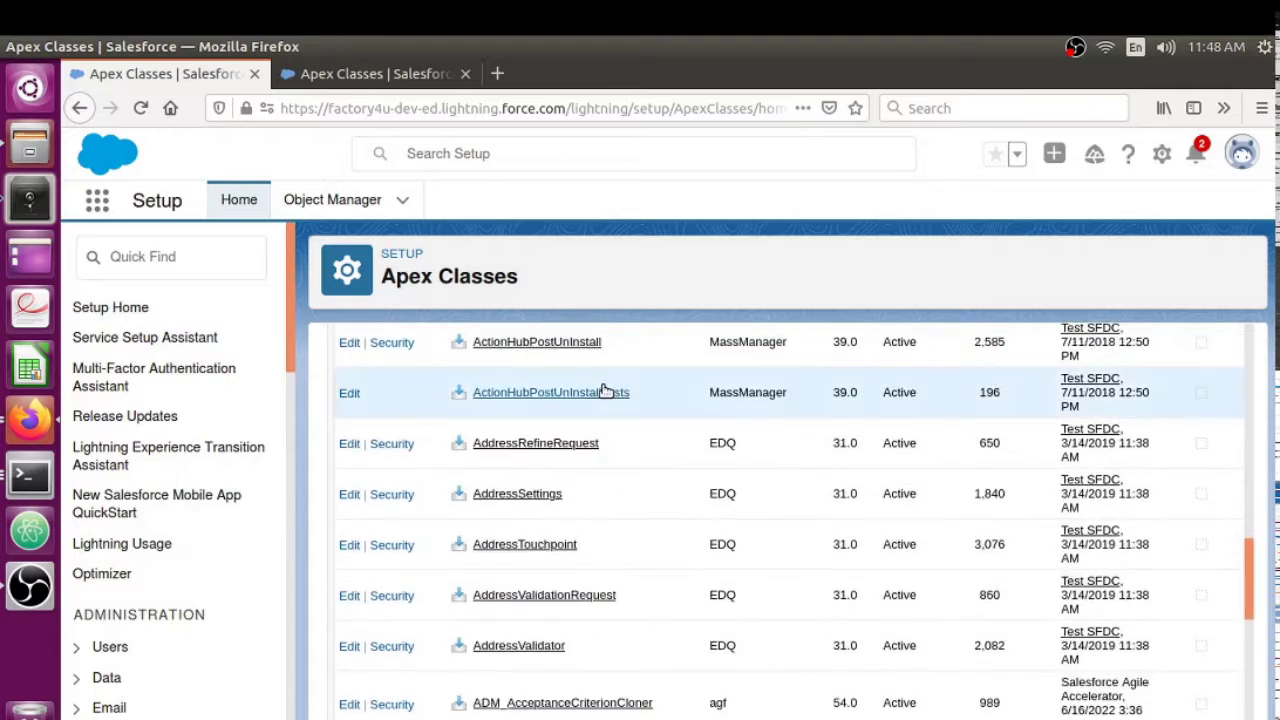
scroll(603, 390, down, 5)
scroll(604, 386, up, 15)
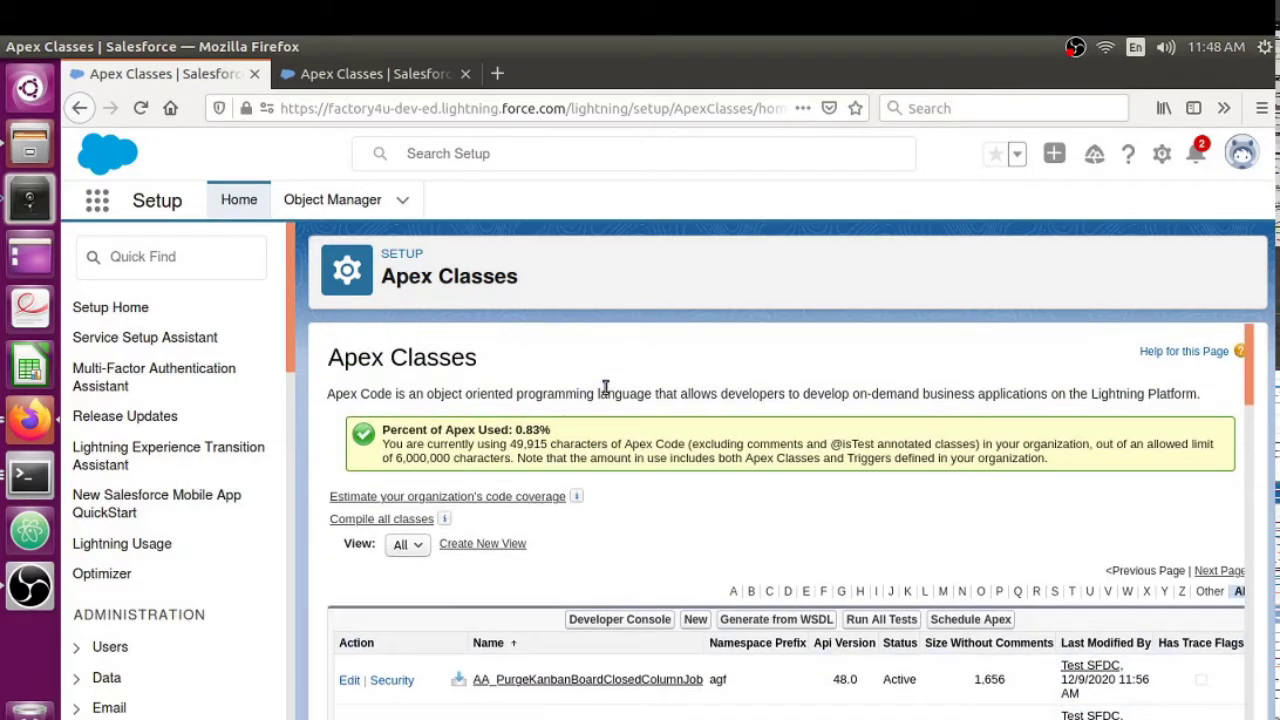
click(330, 76)
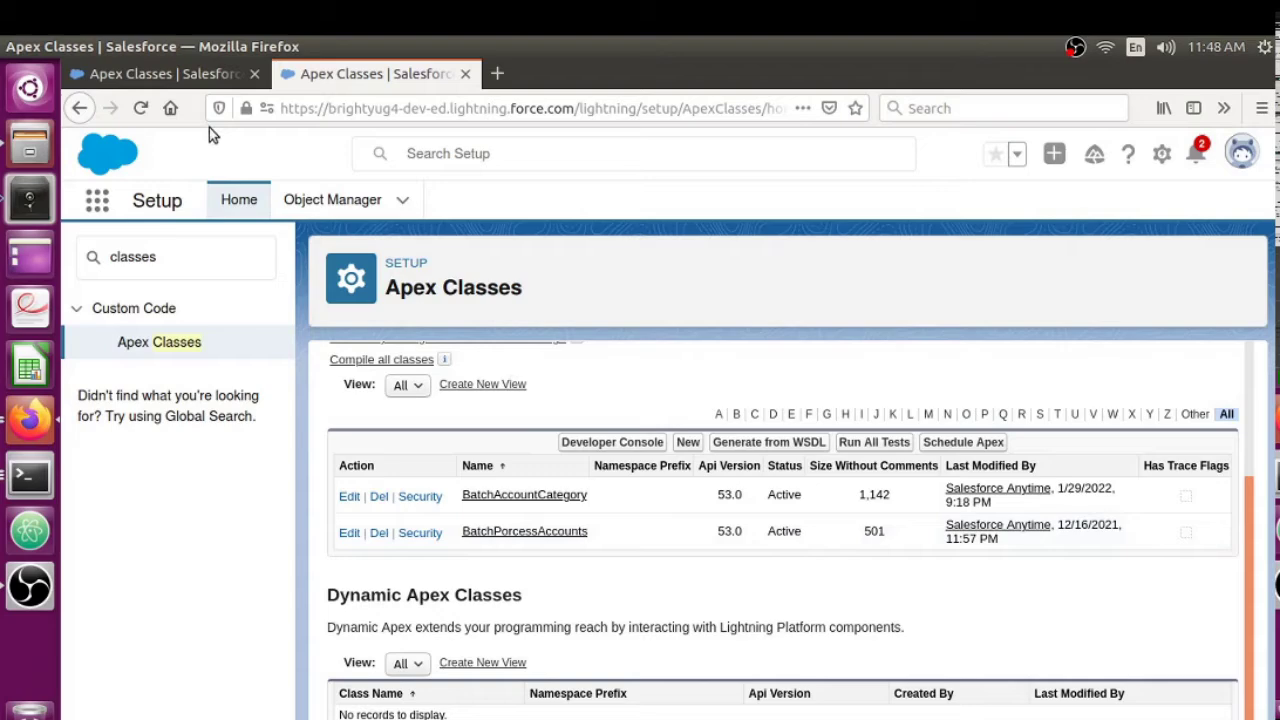
- In a new tab, search Google for 'packmagix' and open the PackMagix home page
click(500, 78)
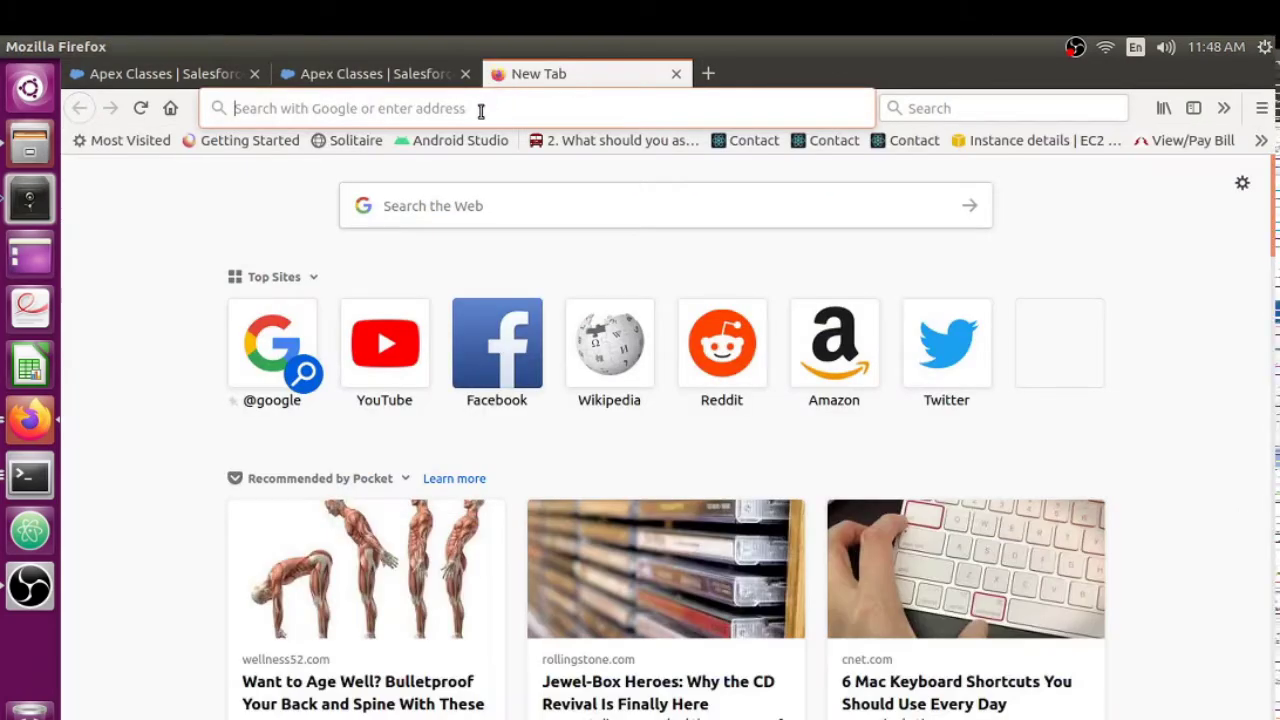
click(480, 110)
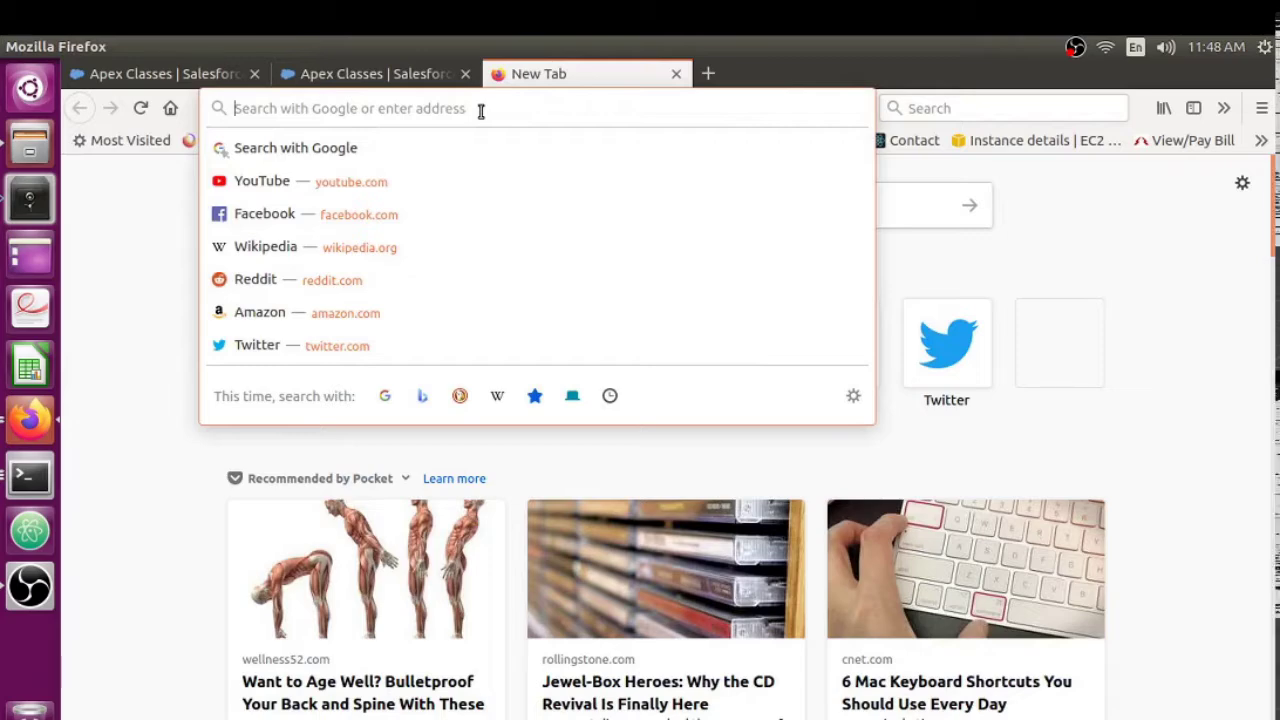
text(packma)
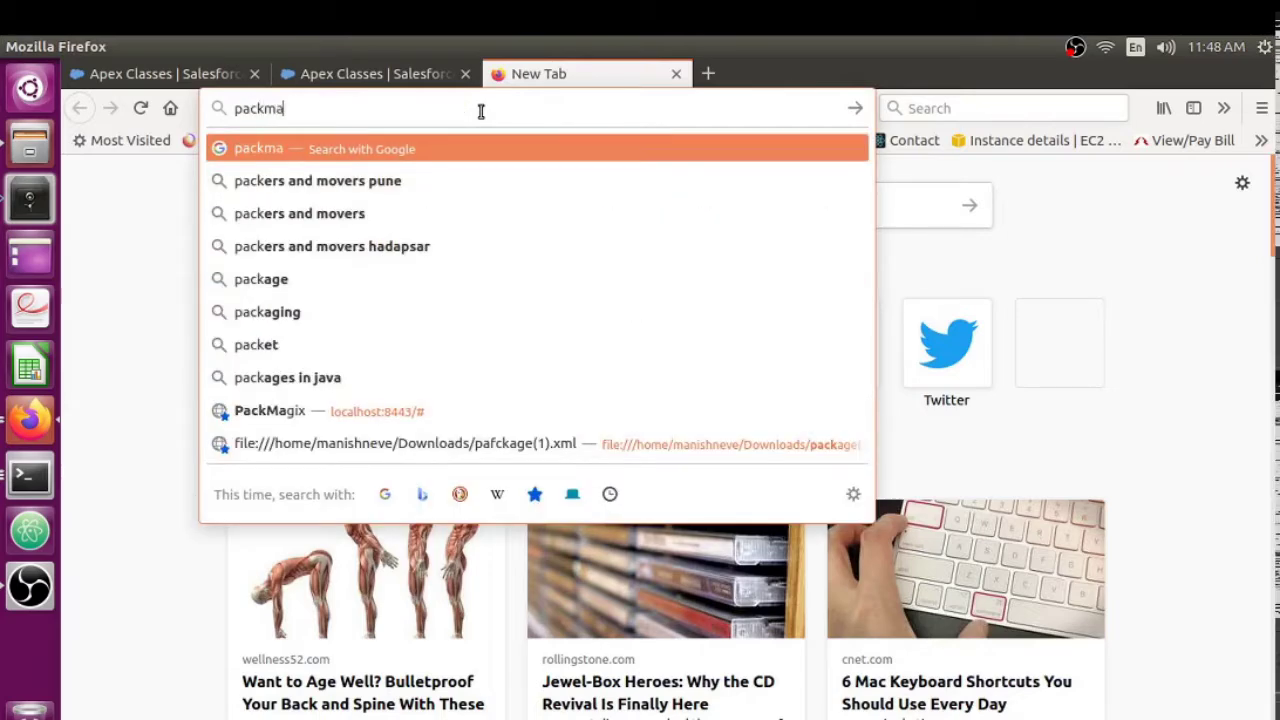
text(gix)
key(Return)
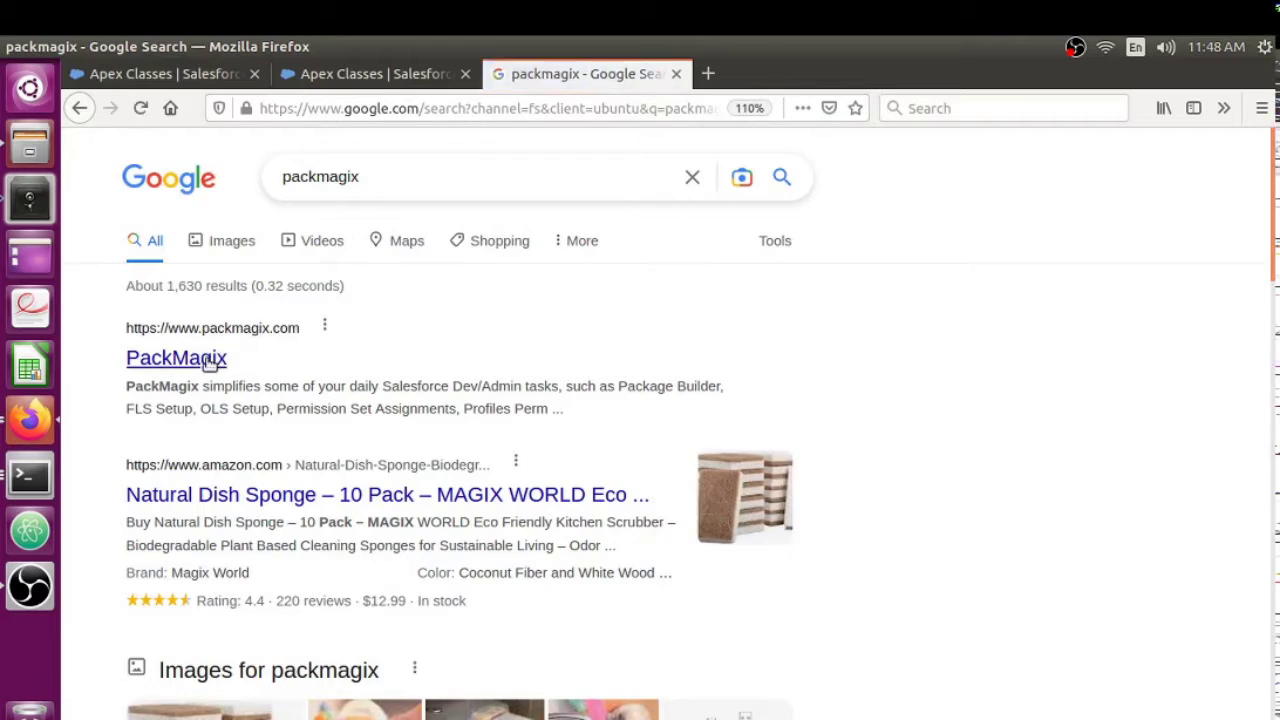
click(208, 362)
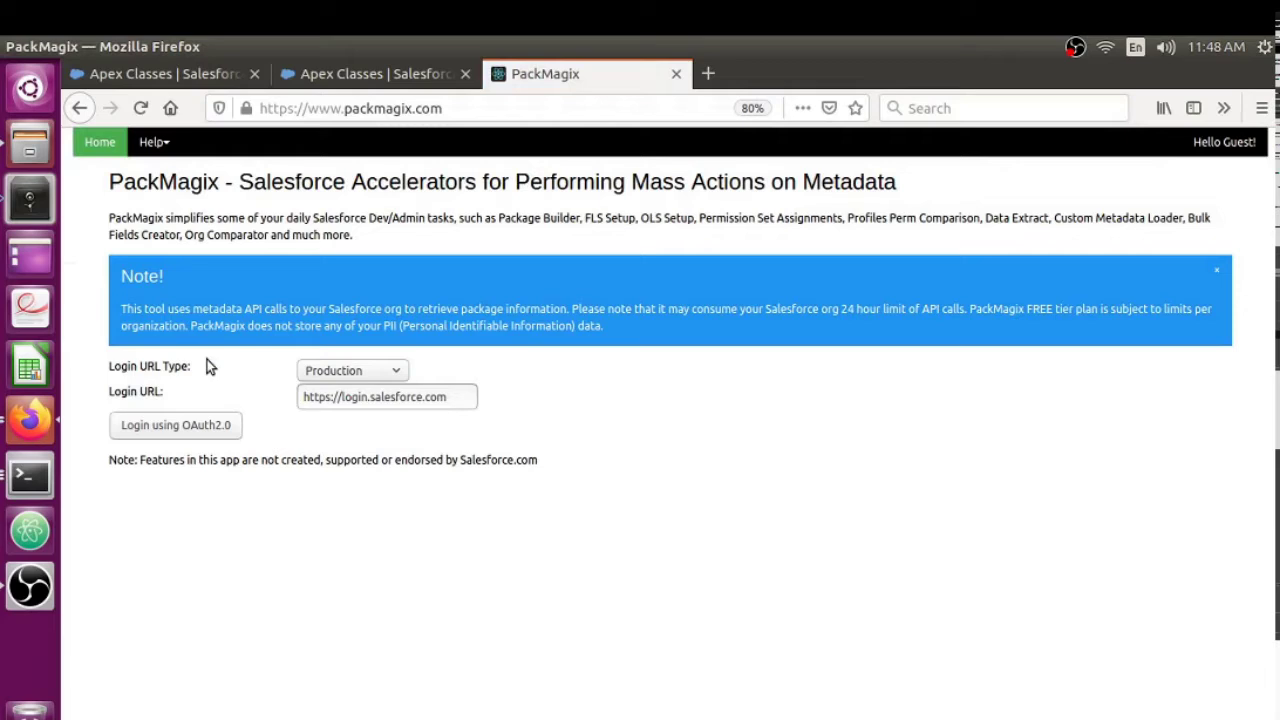
- Log in through OAuth 2.0 with the saved Salesforce username and allow PackMagix access
click(200, 430)
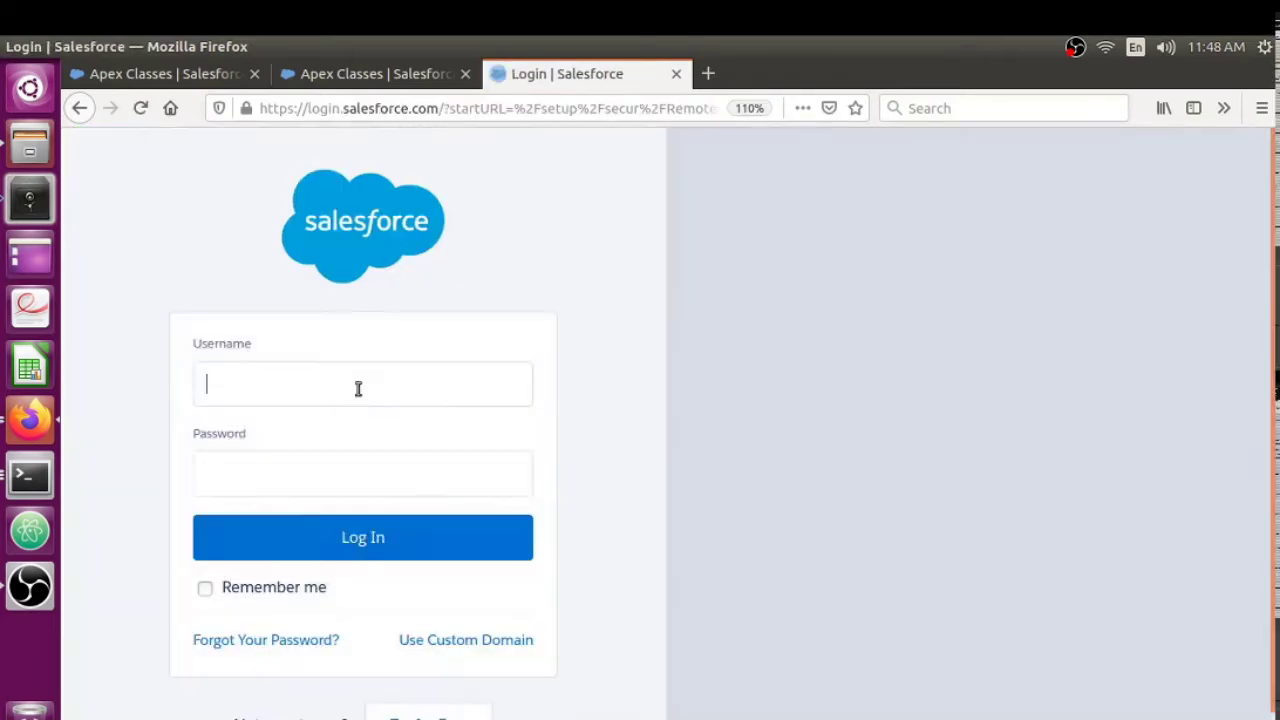
click(358, 388)
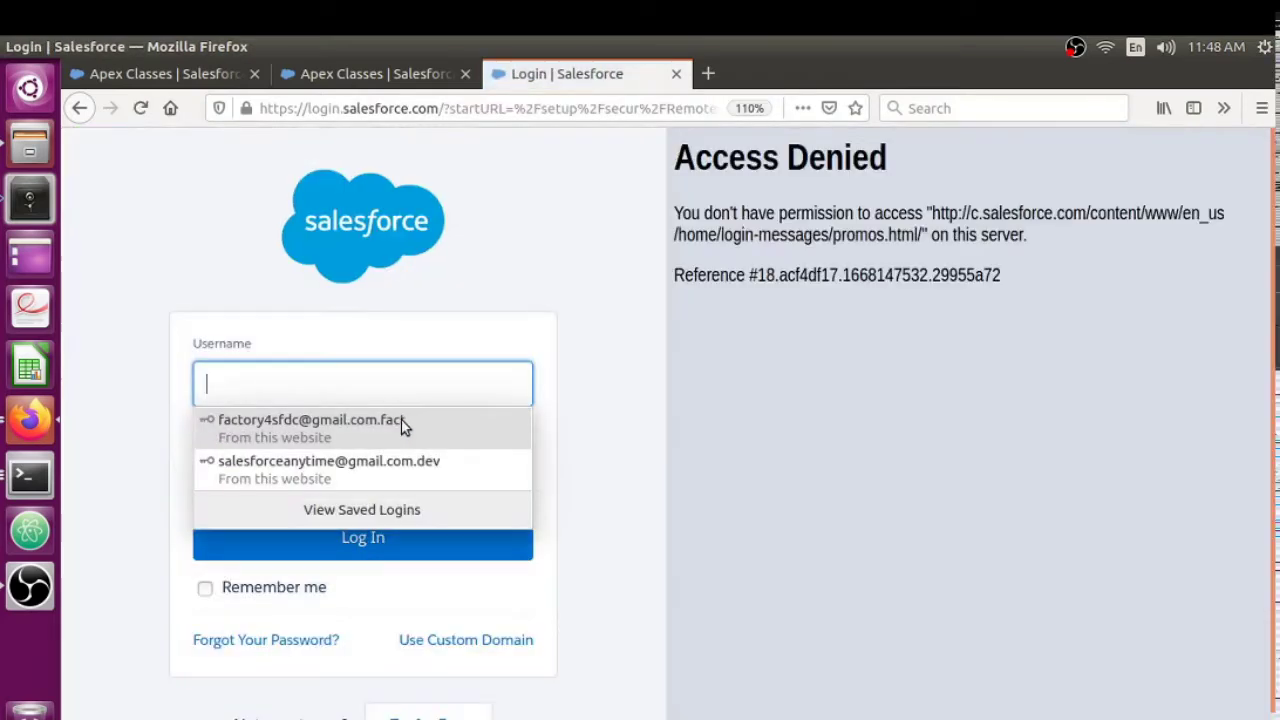
click(331, 422)
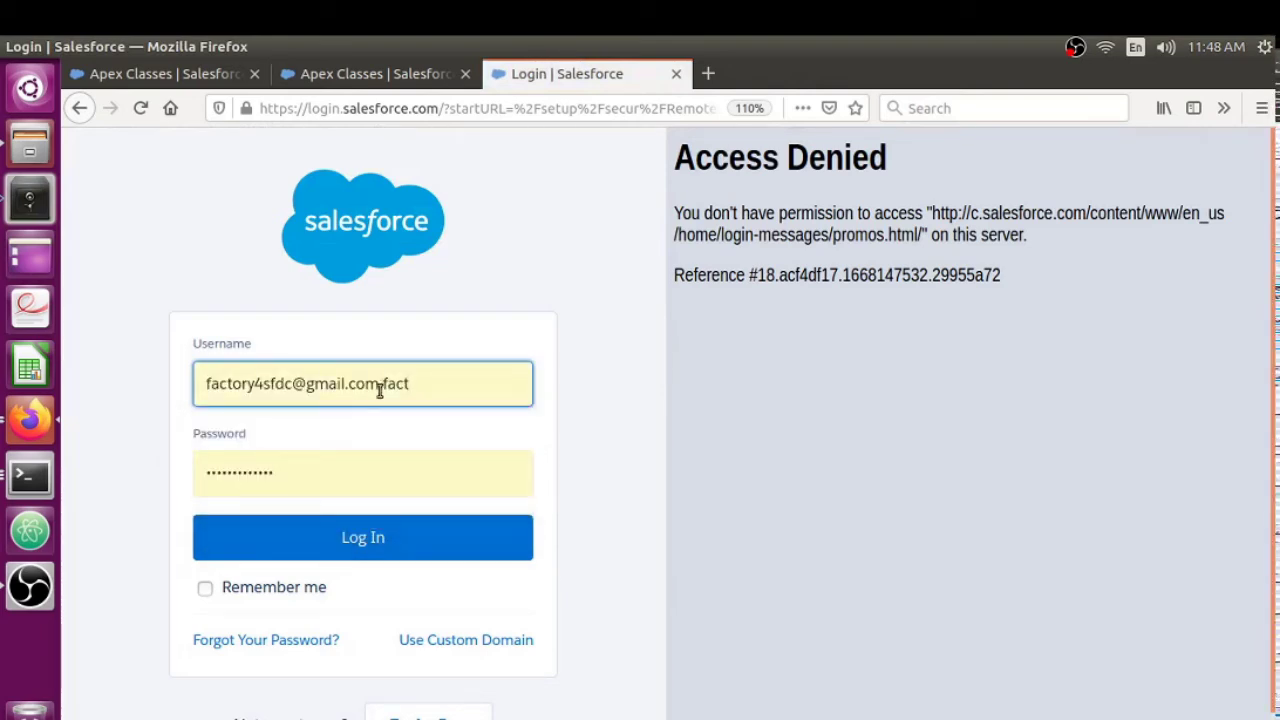
click(360, 539)
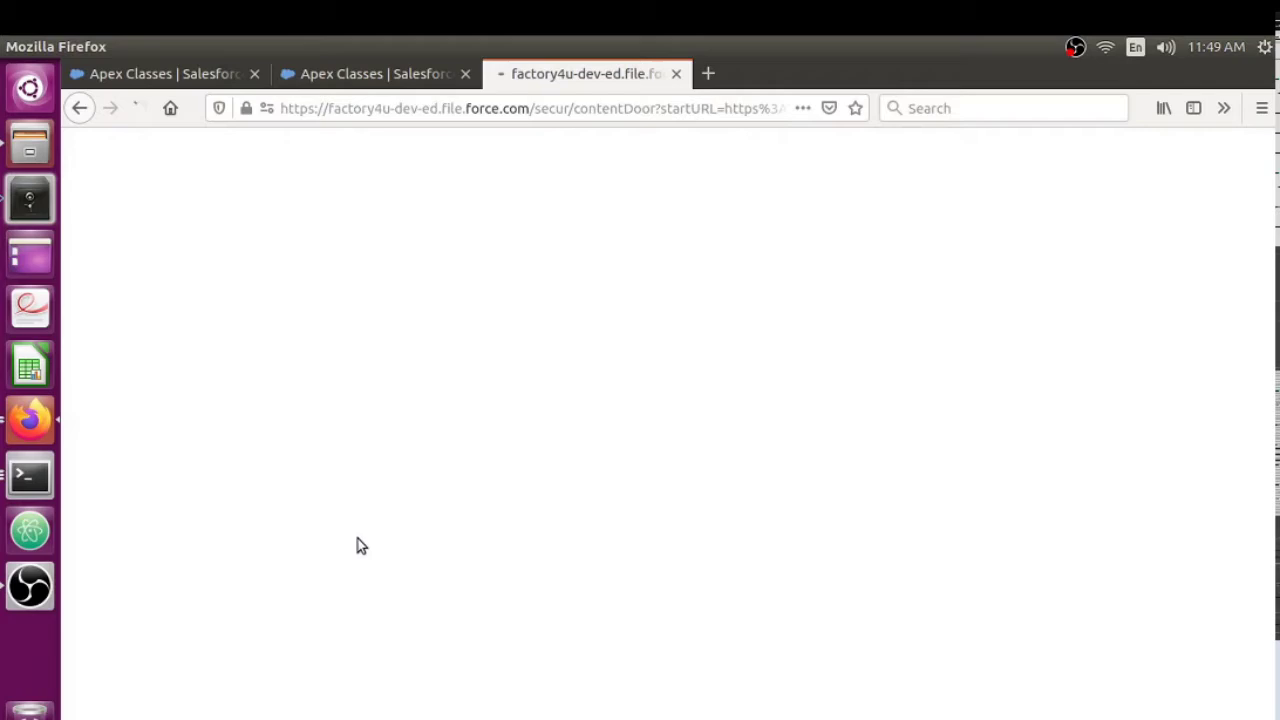
scroll(517, 491, down, 5)
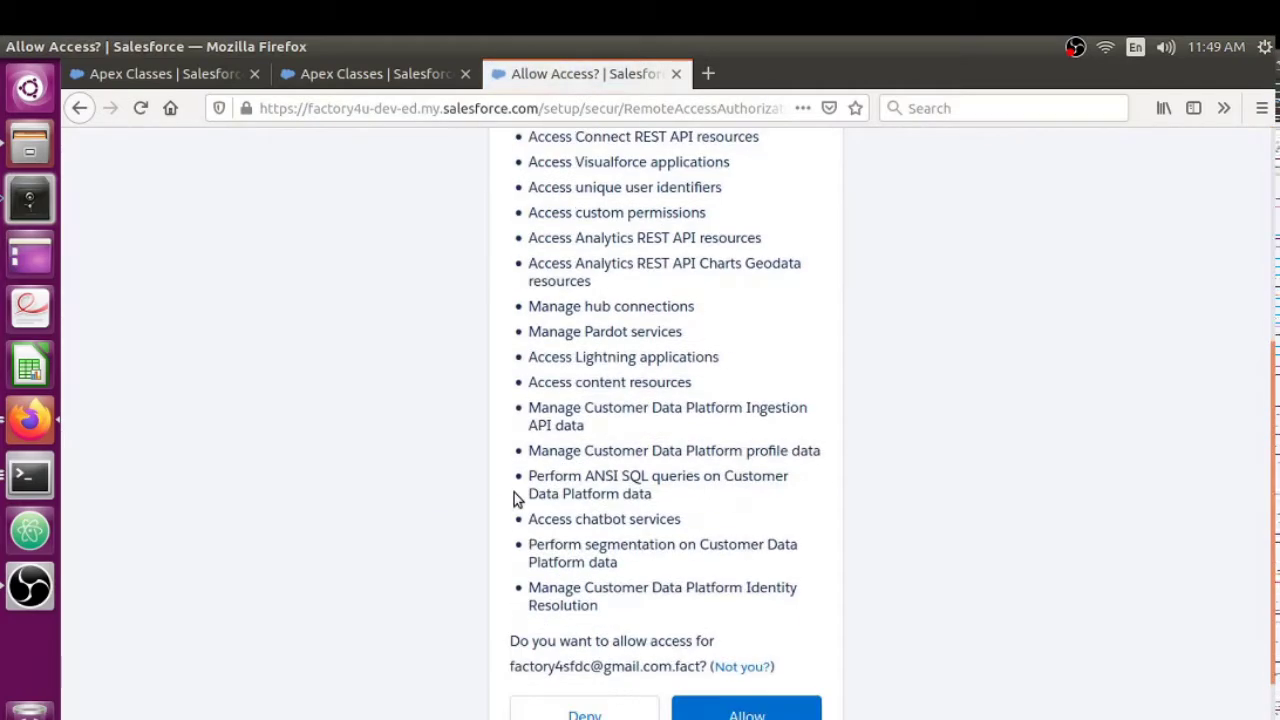
click(746, 712)
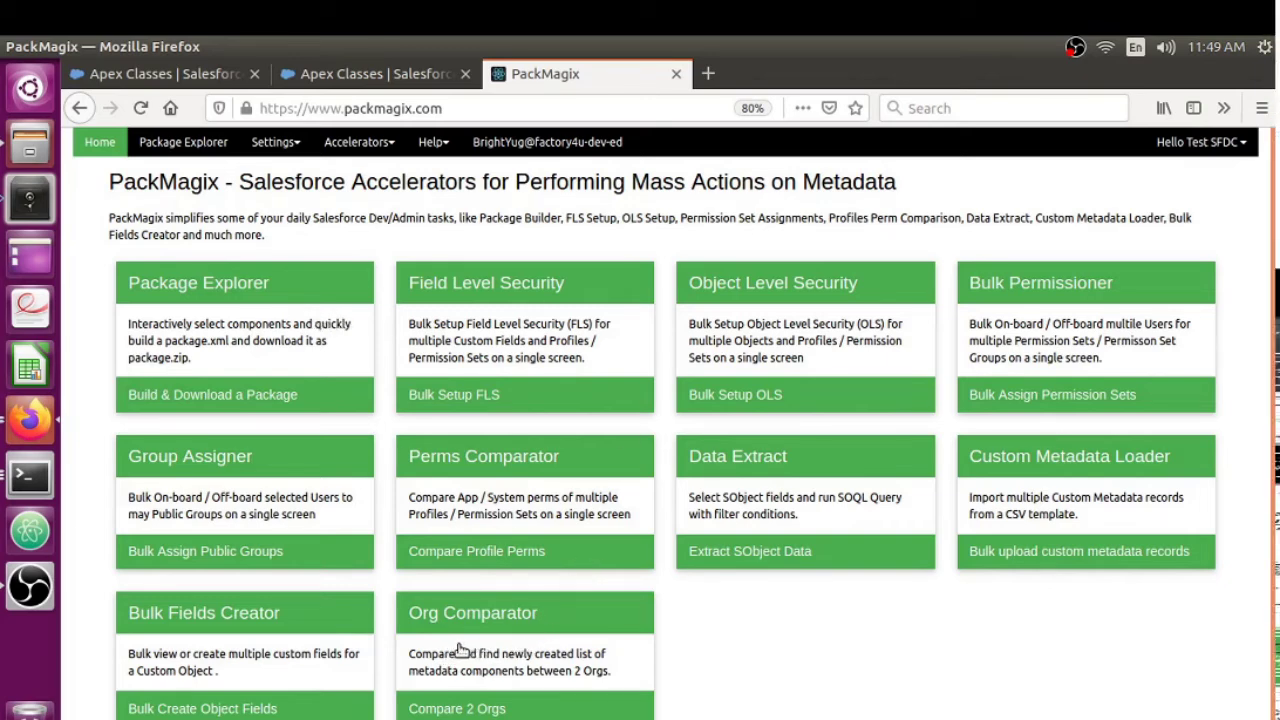
- Open Org Comparator, choose Default as Source Org, and find the Target Org list empty
click(510, 660)
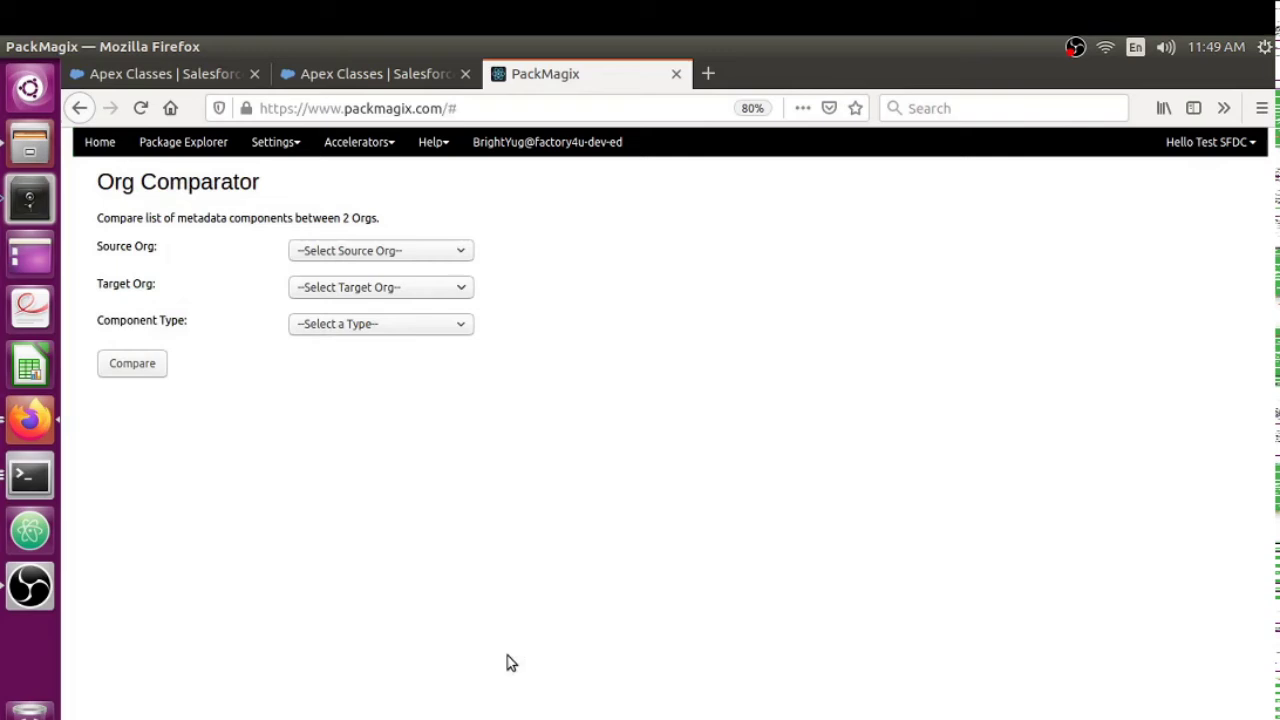
click(376, 257)
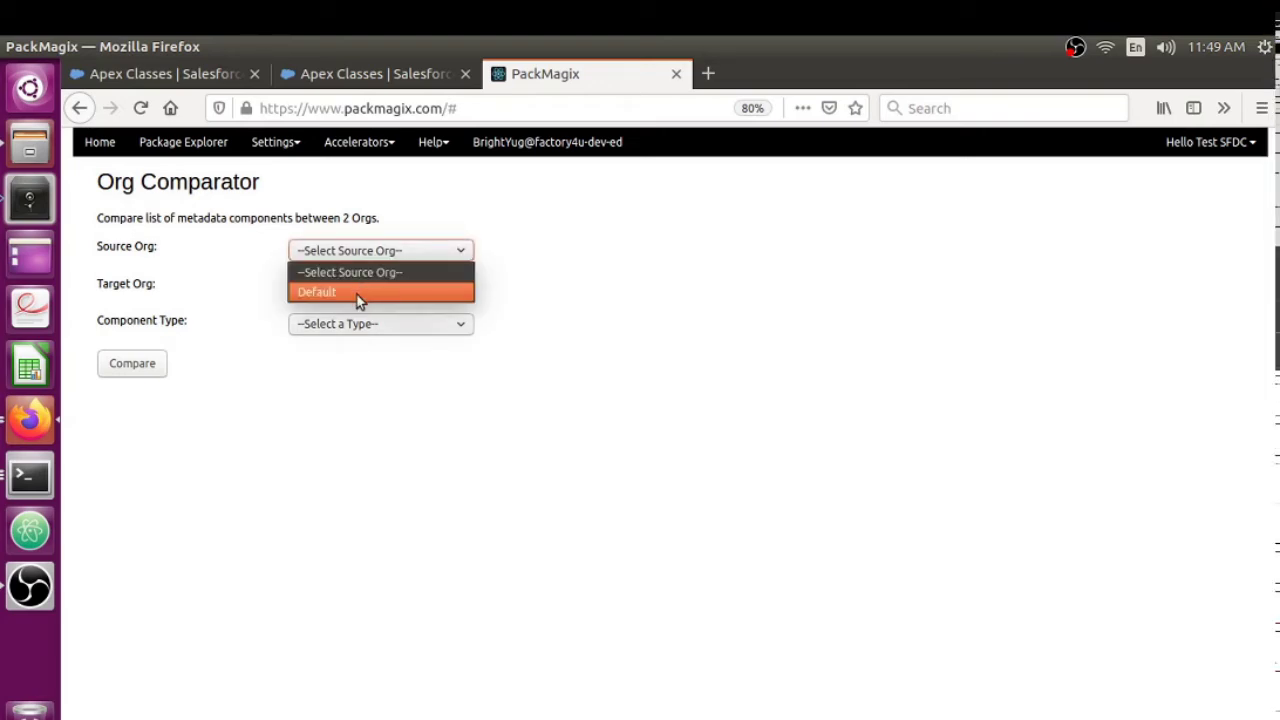
click(357, 295)
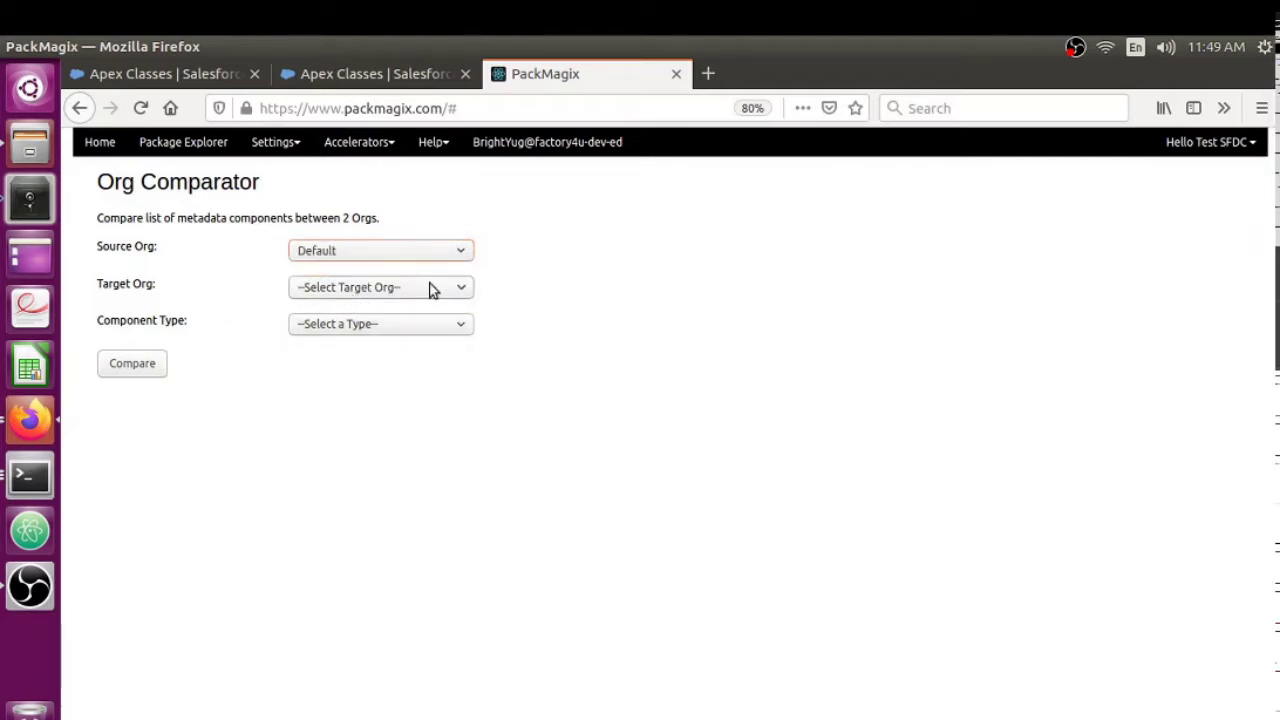
click(426, 289)
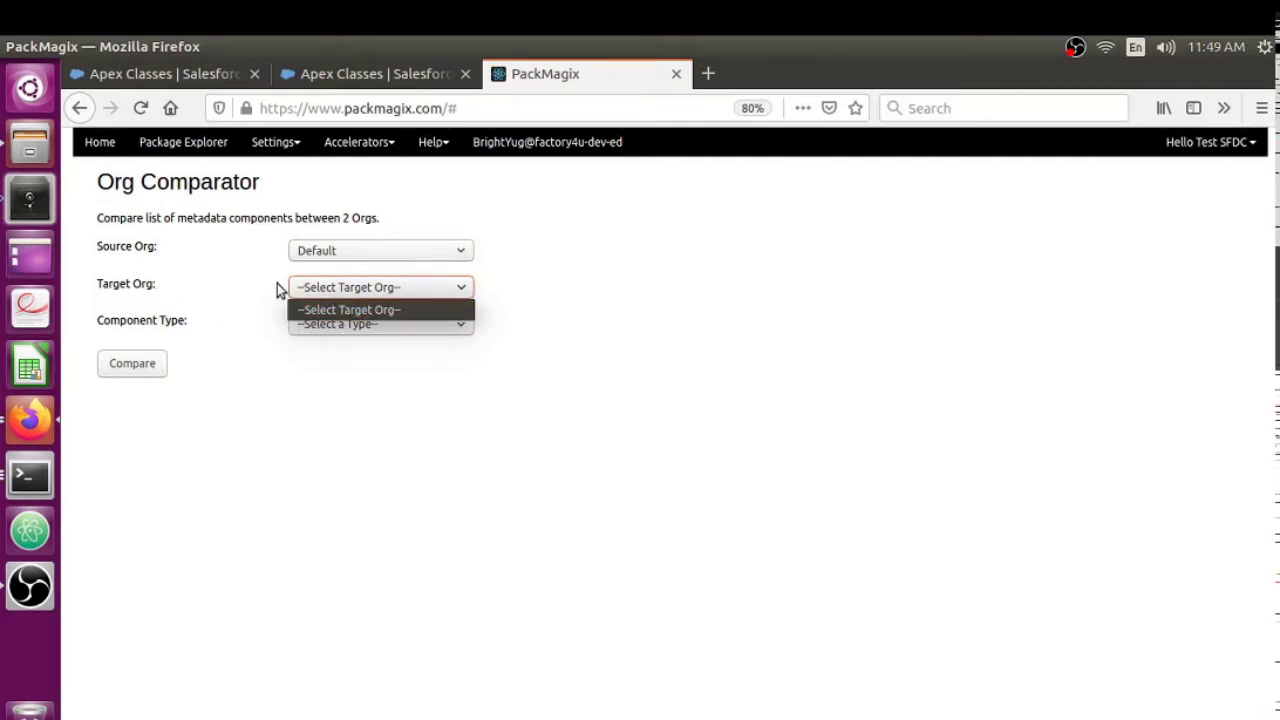
click(238, 290)
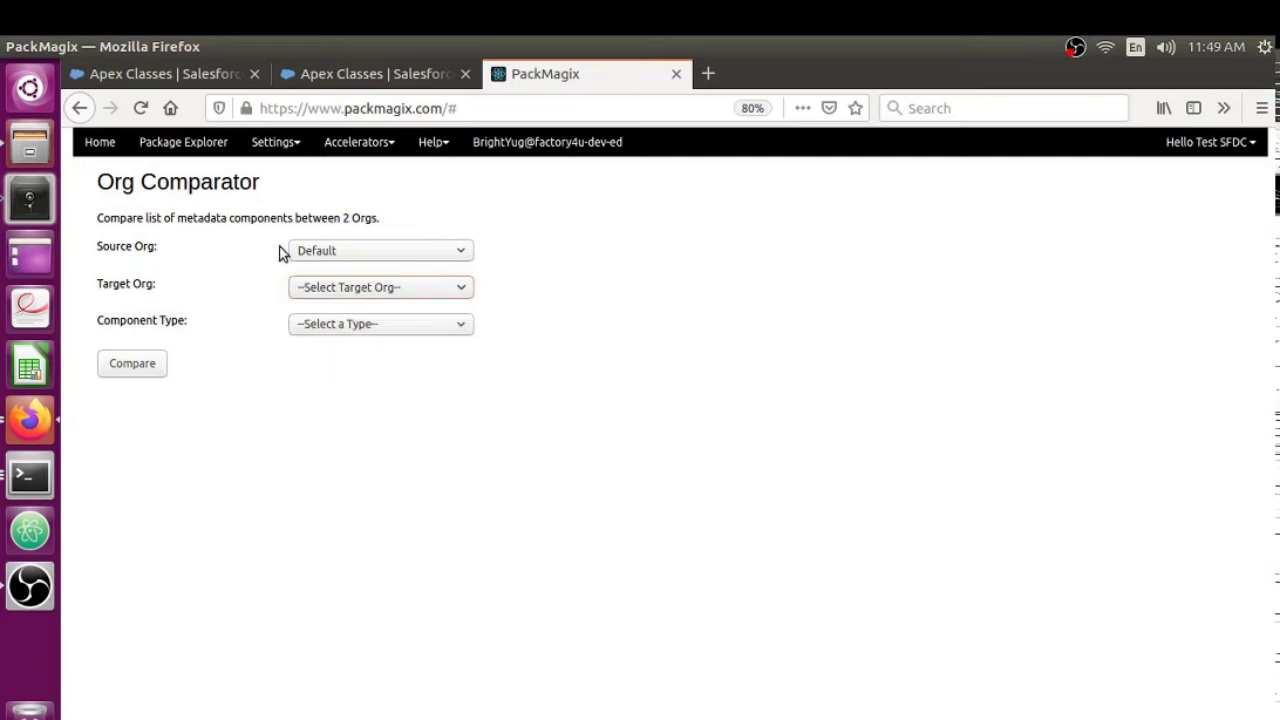
click(273, 145)
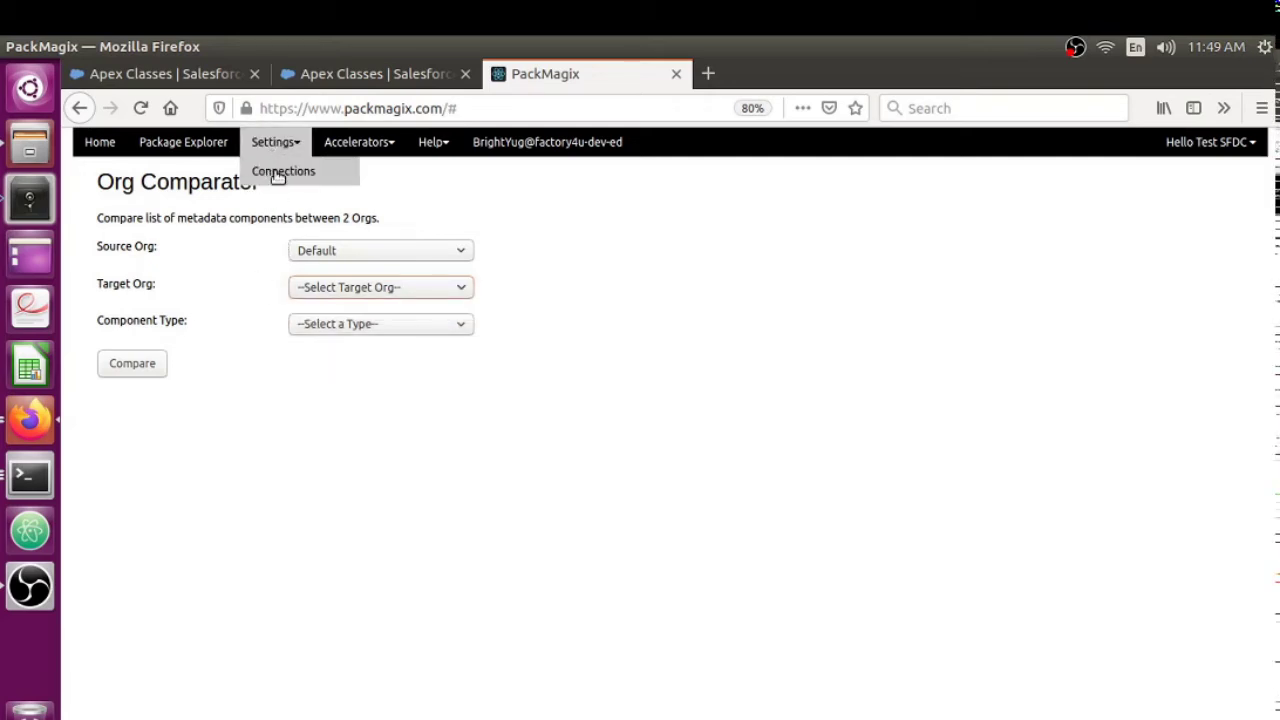
- Add a new org connection with alias QA, keeping the Production login URL type
click(278, 174)
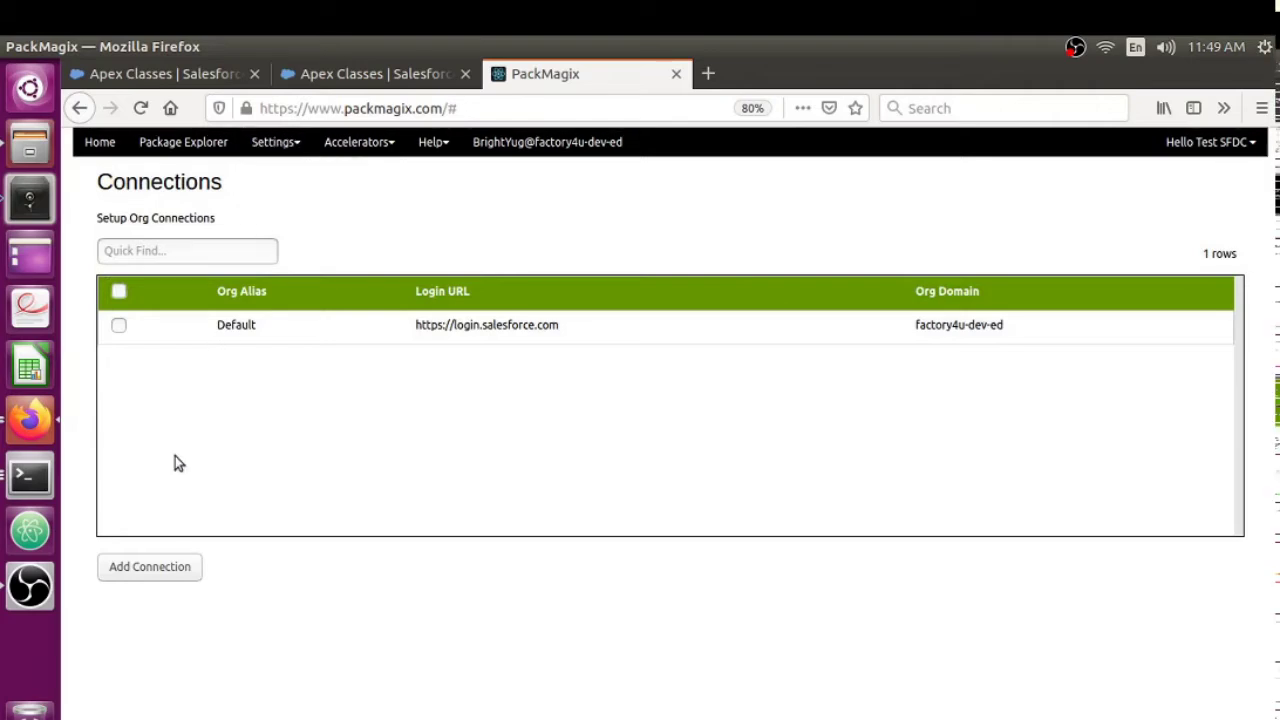
click(149, 569)
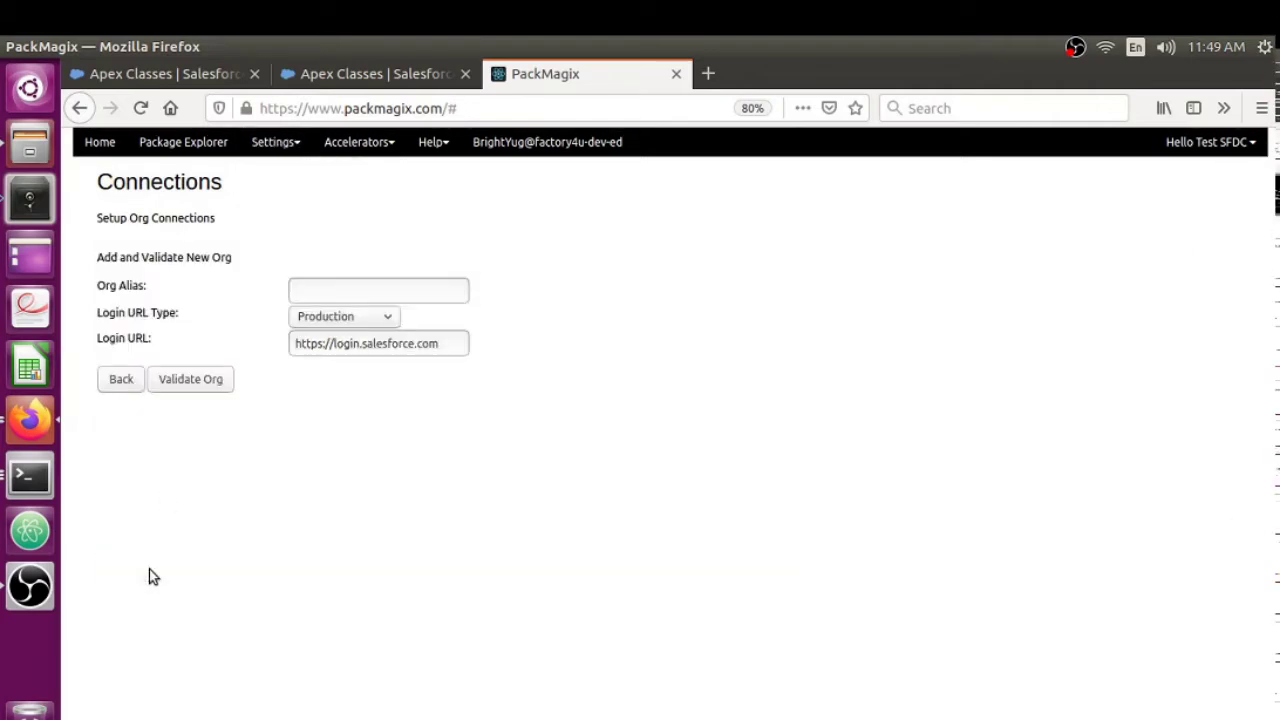
click(342, 296)
text(QA)
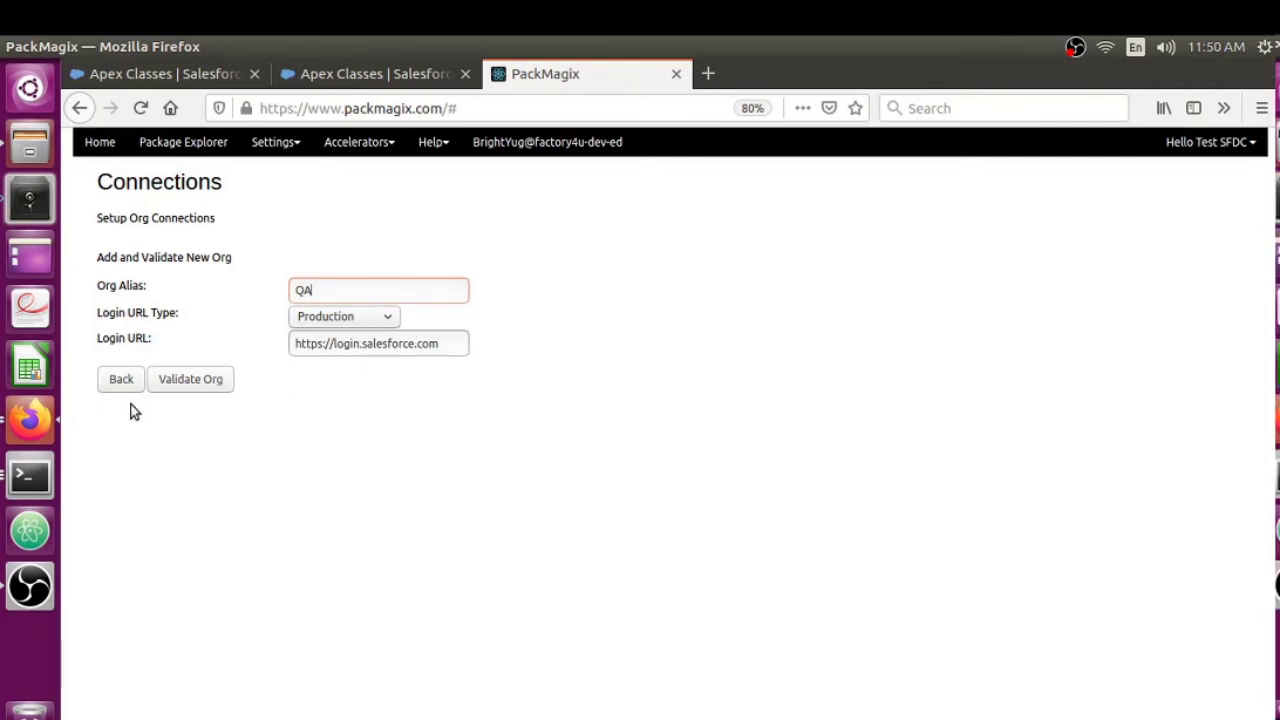
- Validate the QA org by logging in with the saved Salesforce credentials and allowing access
click(191, 381)
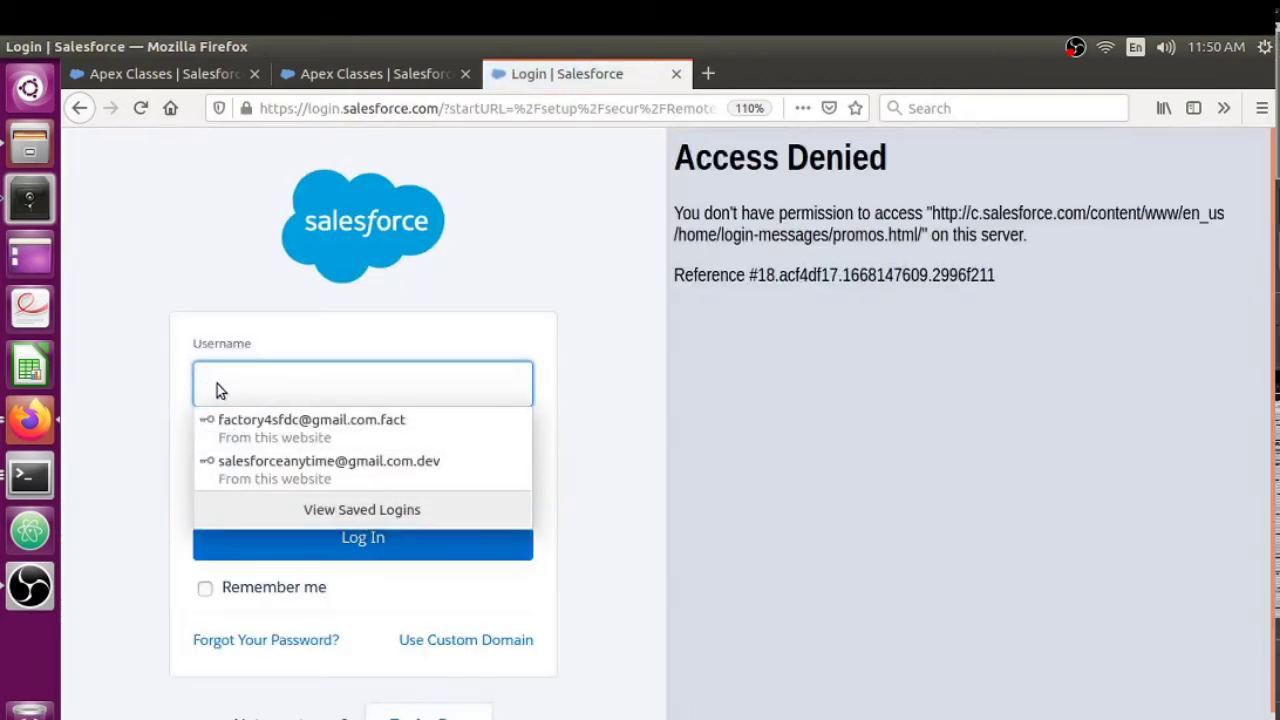
click(258, 466)
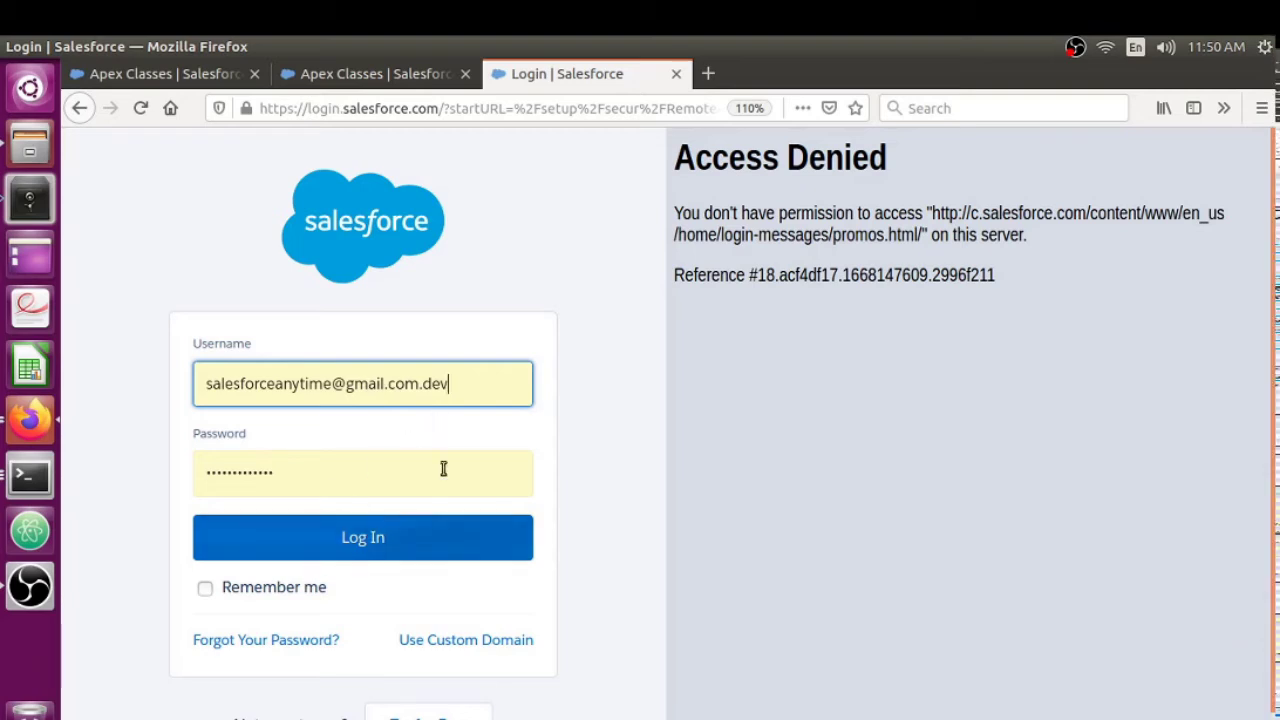
click(341, 543)
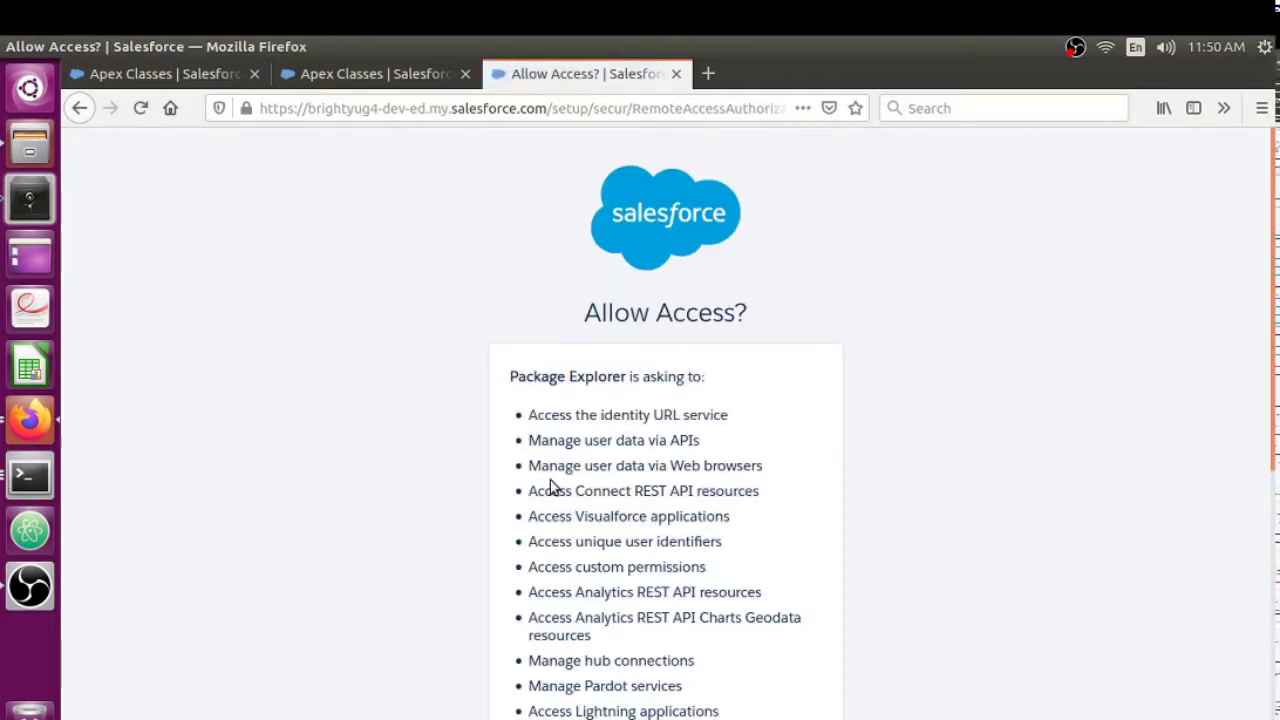
scroll(550, 482, down, 5)
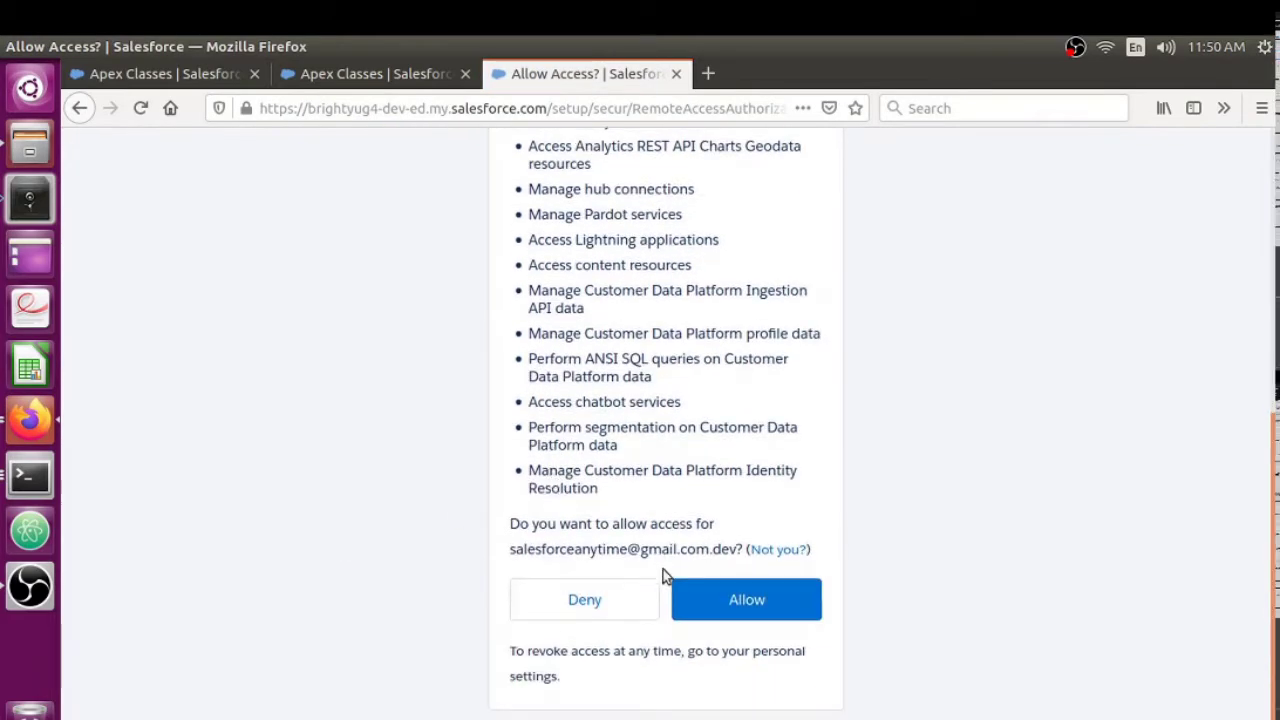
click(716, 604)
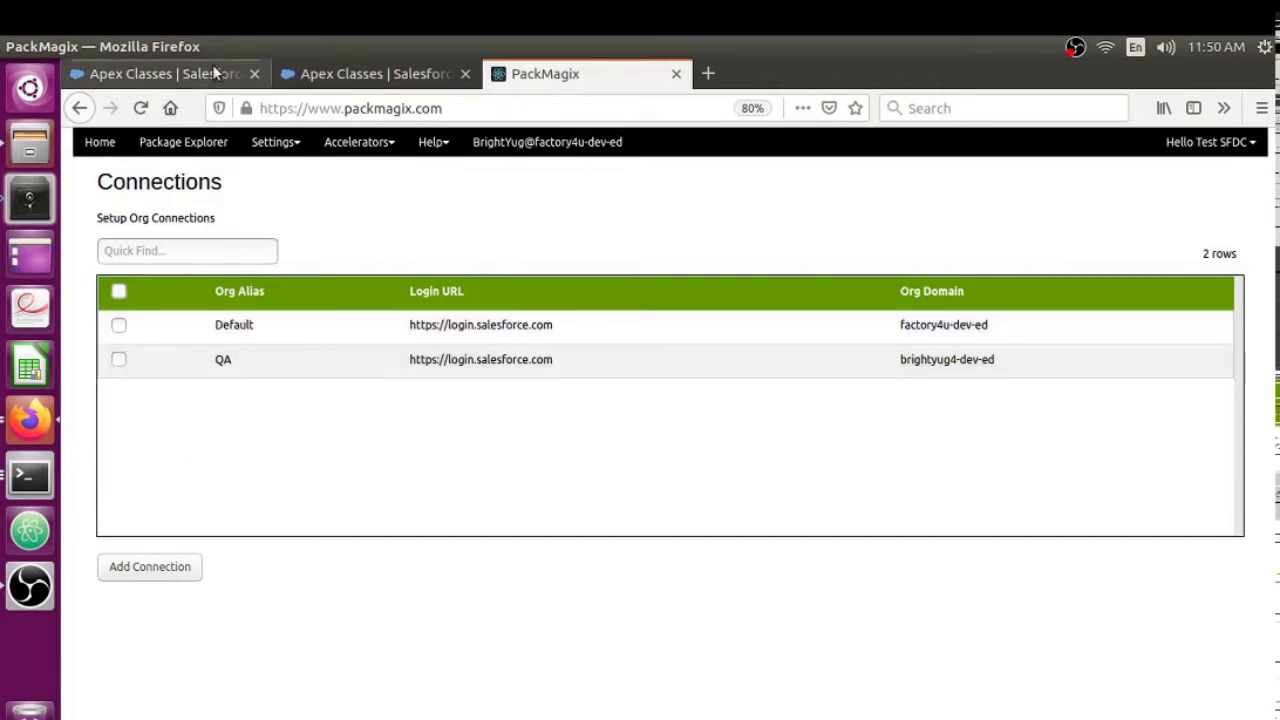
- Reopen Org Comparator from Home and pick Default as Source Org and QA as Target Org
click(110, 155)
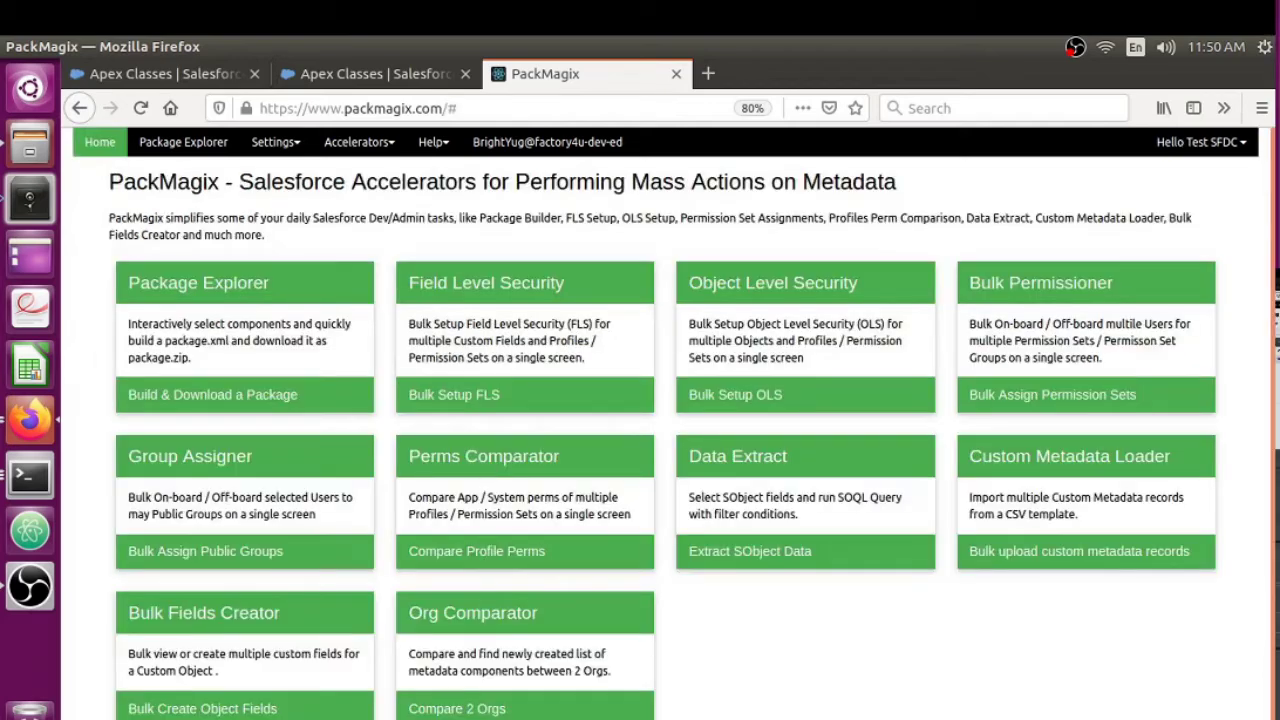
click(480, 662)
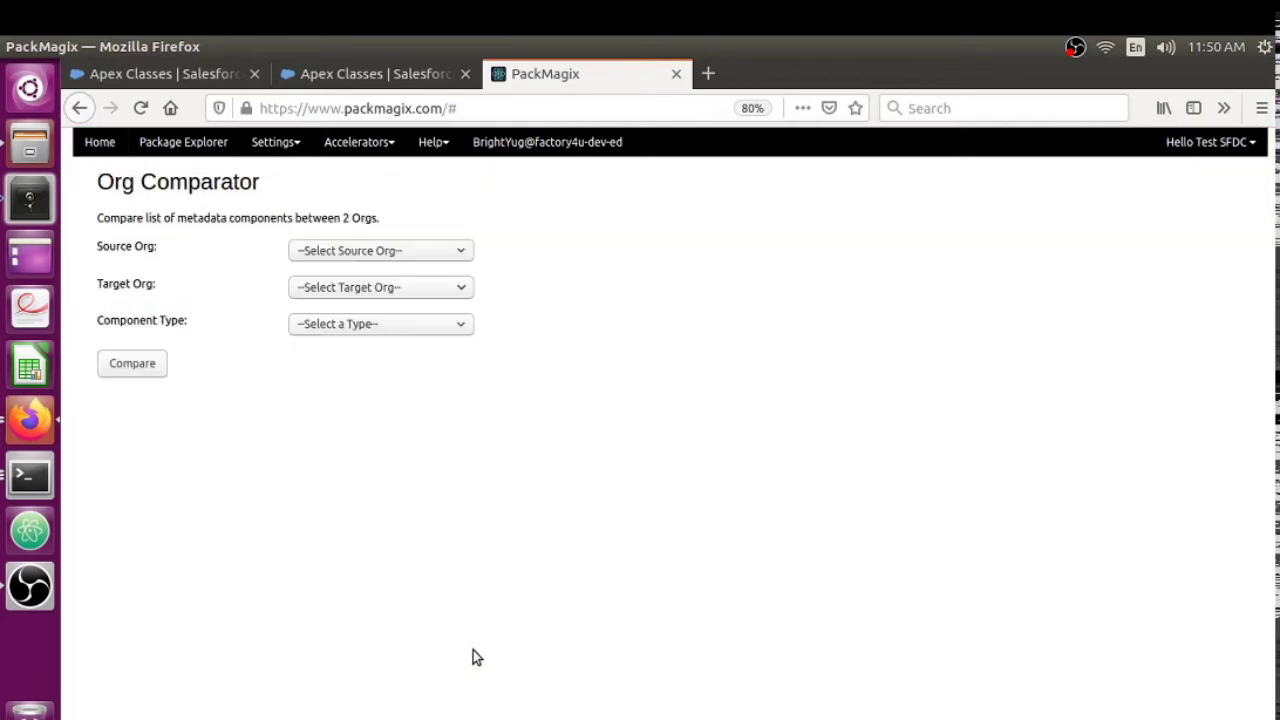
click(384, 251)
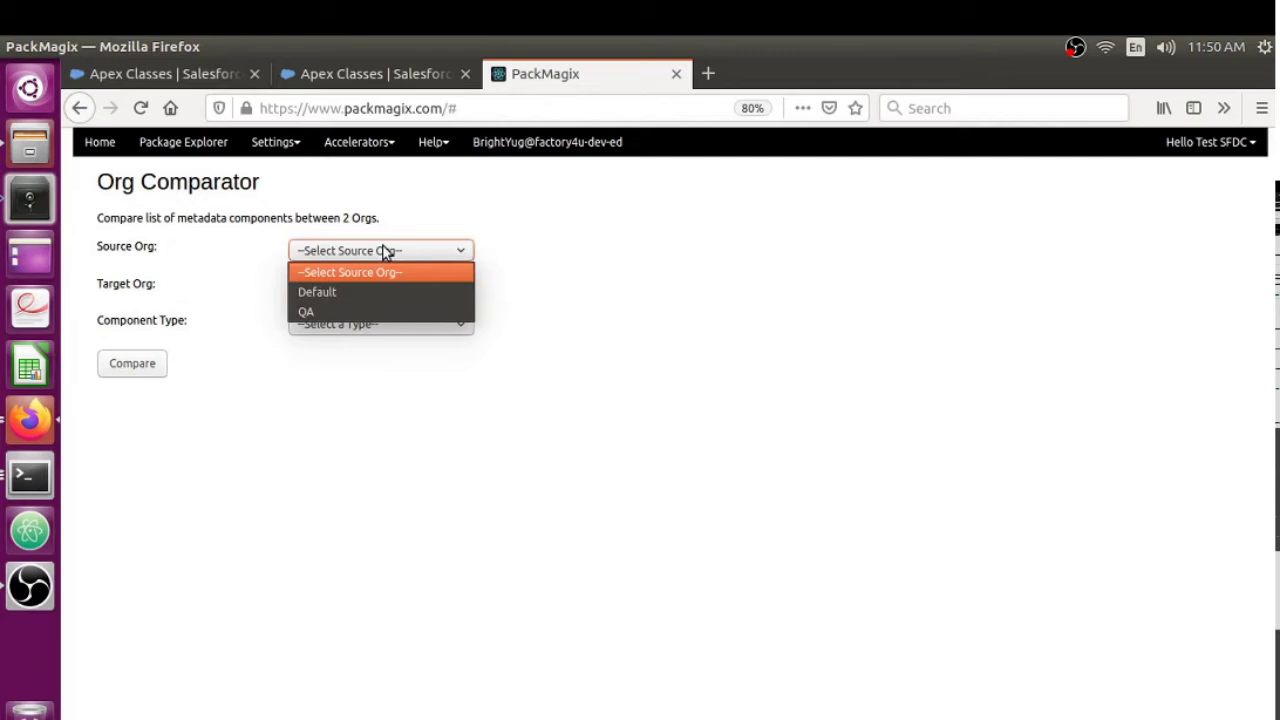
click(344, 298)
click(355, 293)
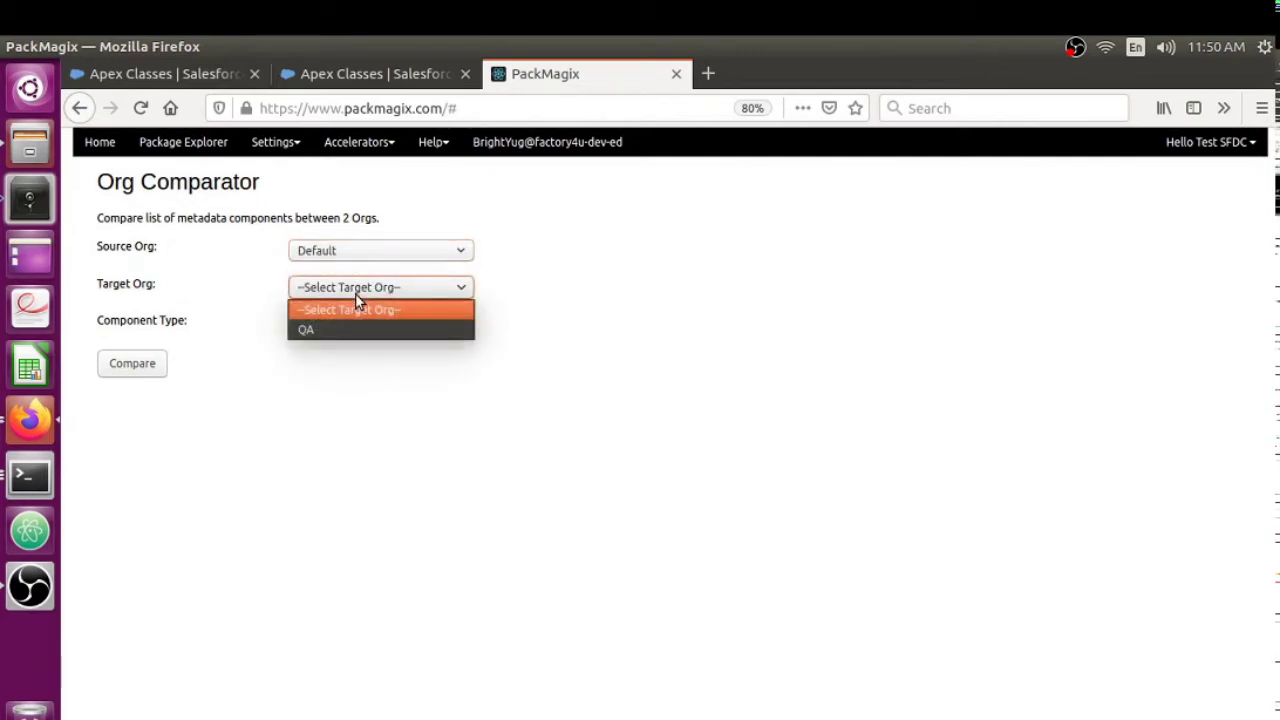
click(339, 333)
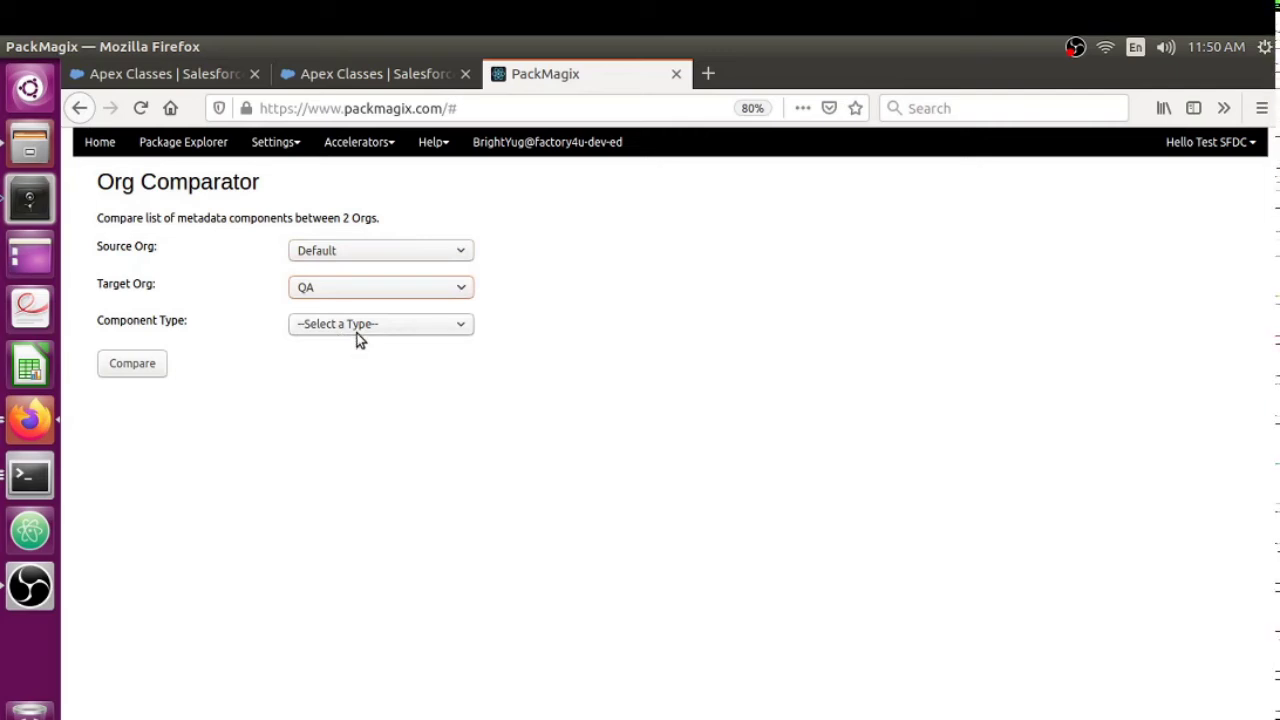
- Set Component Type to ApexClass, correcting an accidental Certificate selection
click(359, 330)
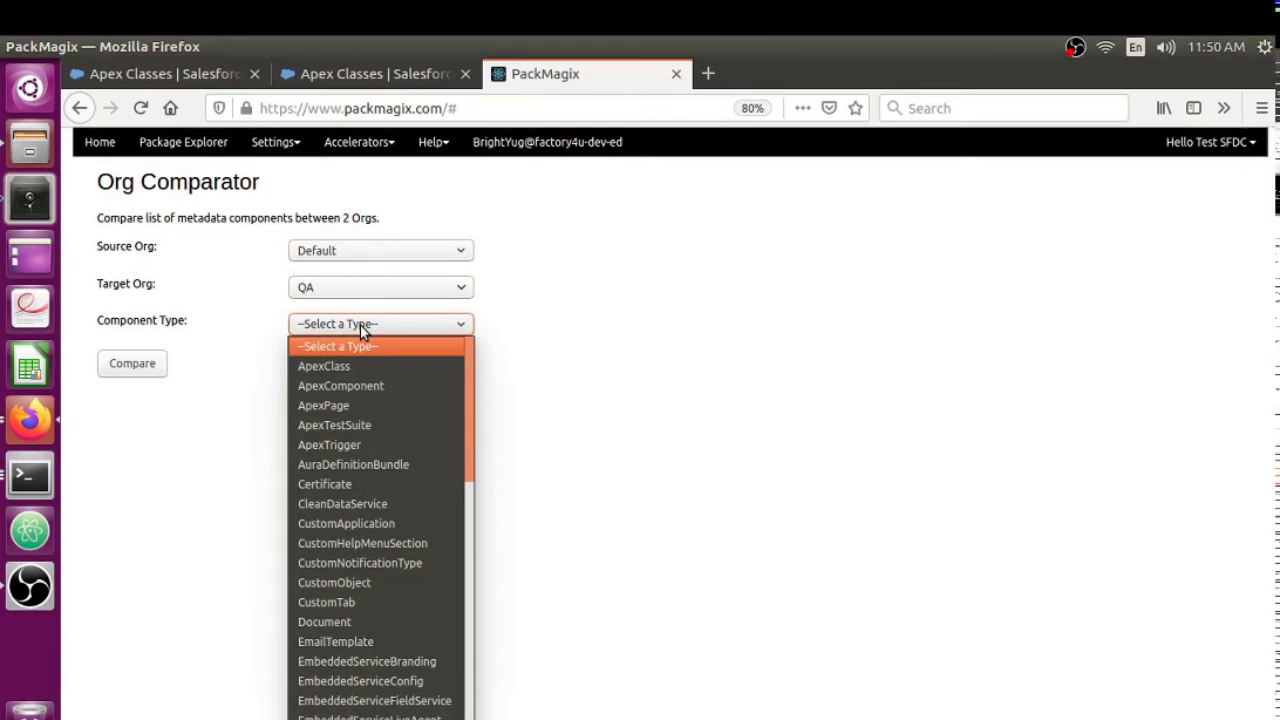
key(Down)
key(c)
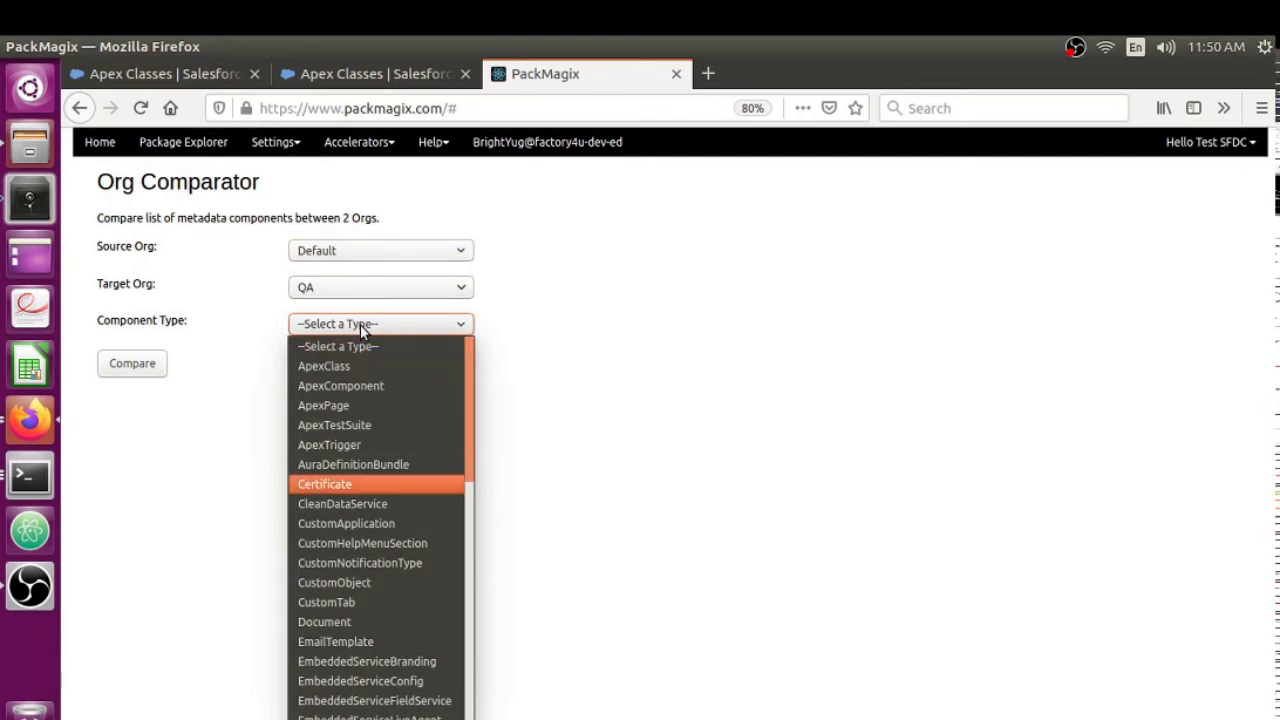
key(Return)
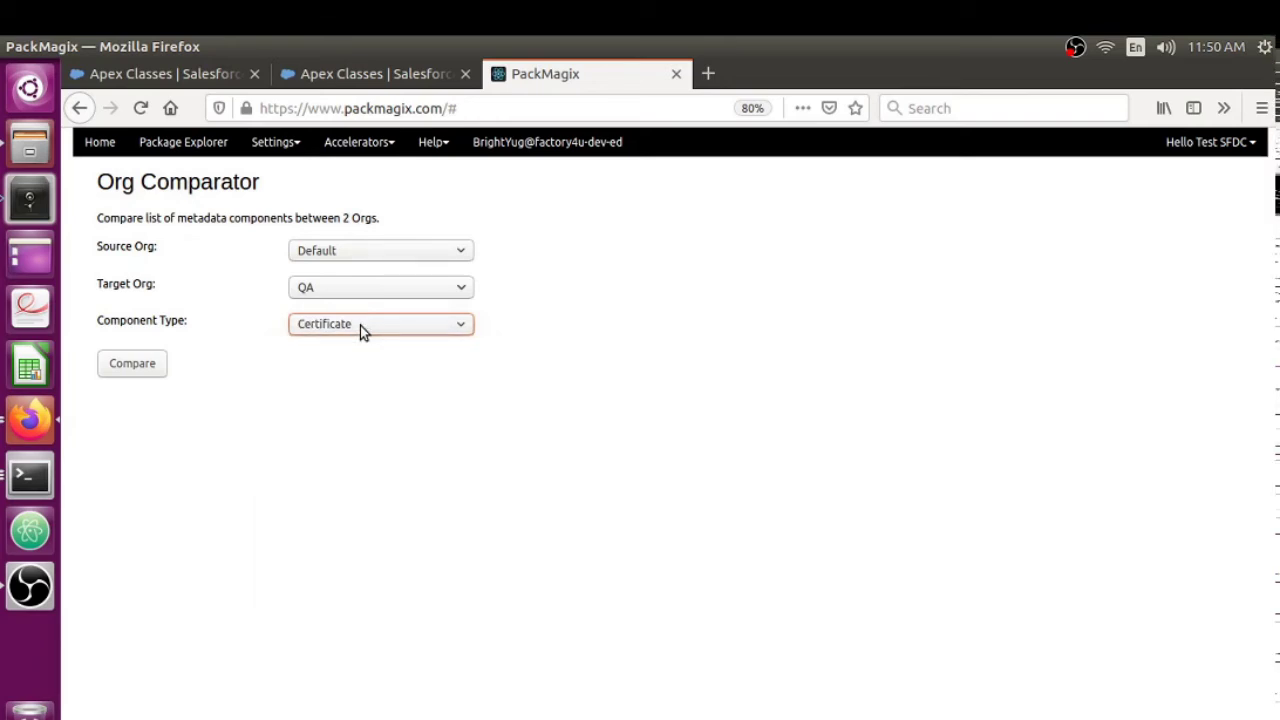
click(360, 325)
key(a)
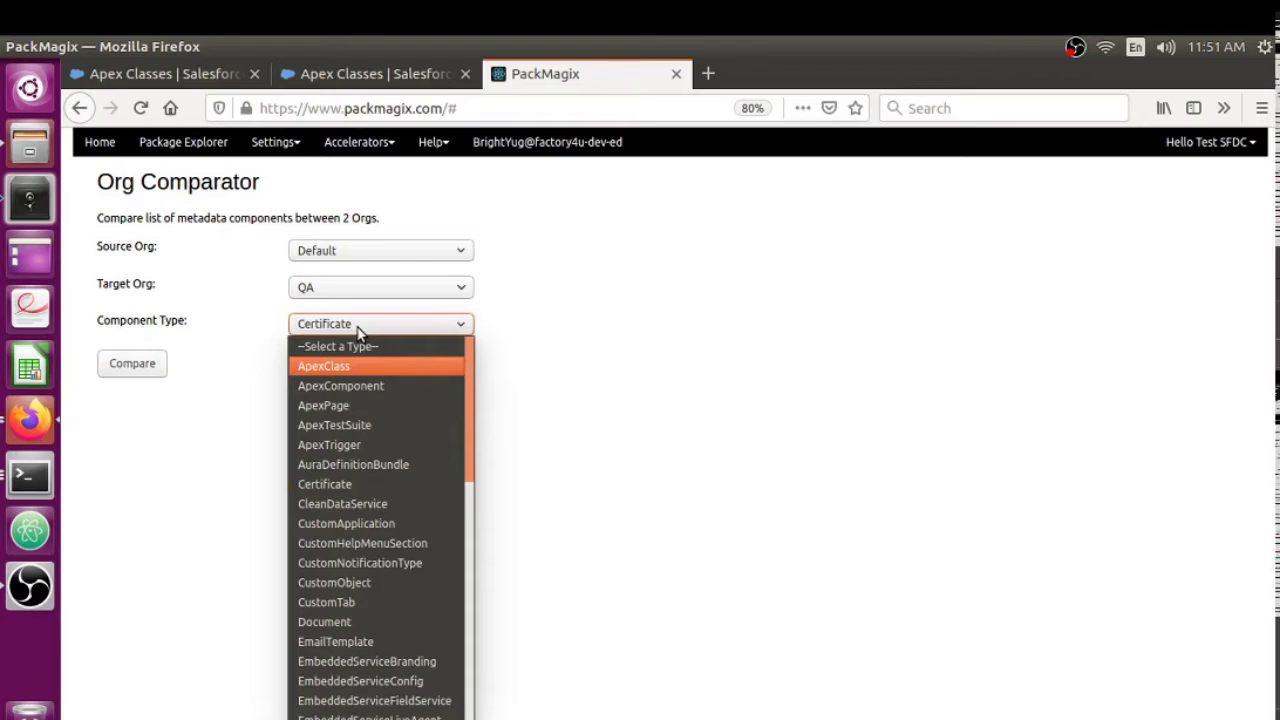
key(Return)
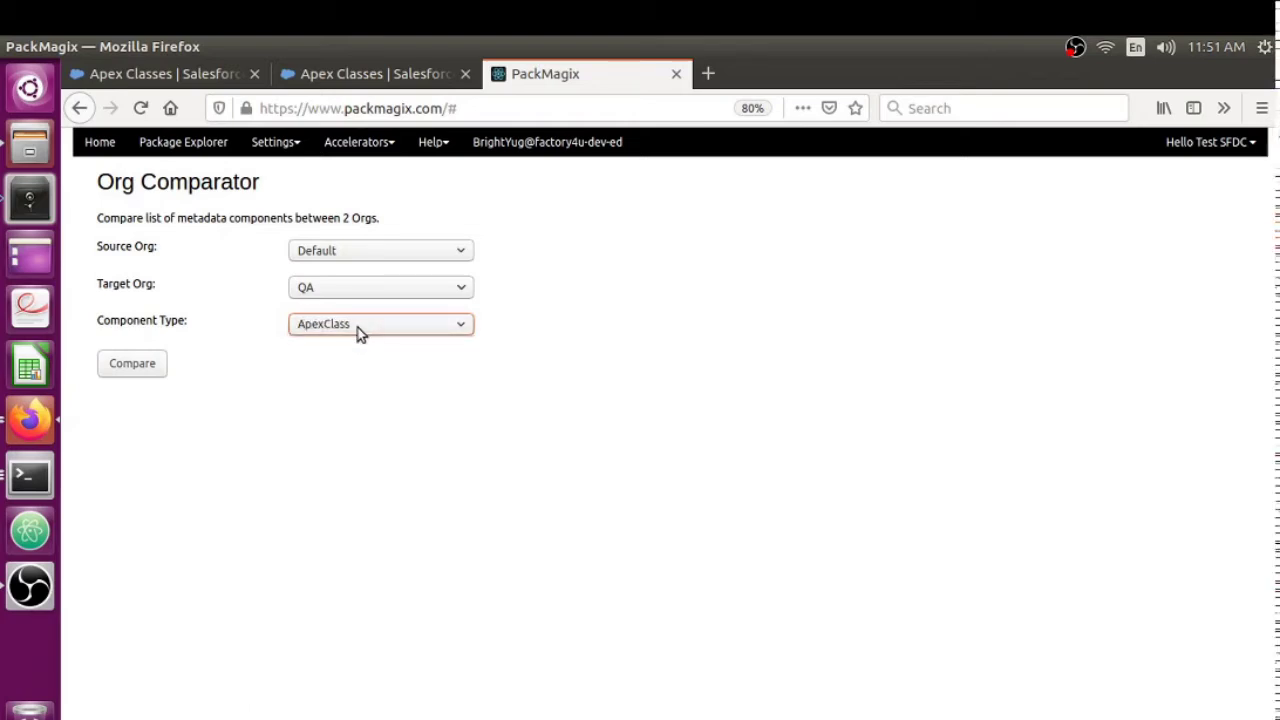
click(128, 365)
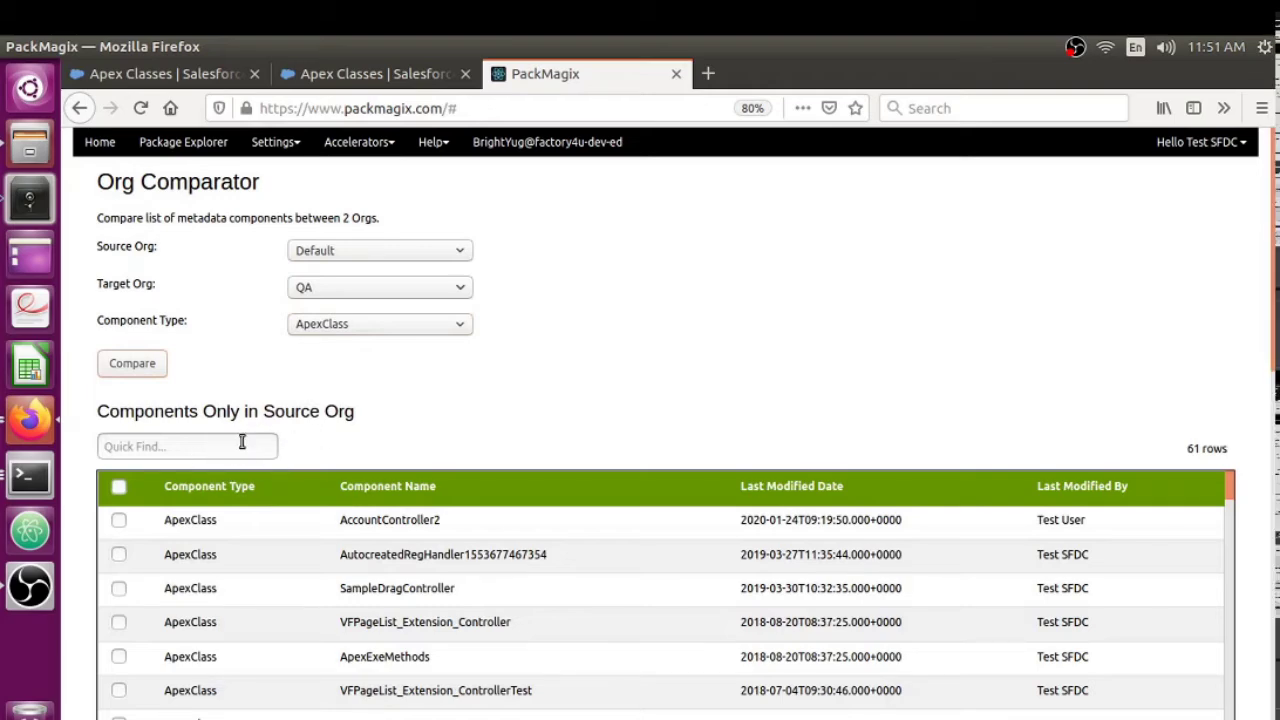
scroll(446, 451, down, 1)
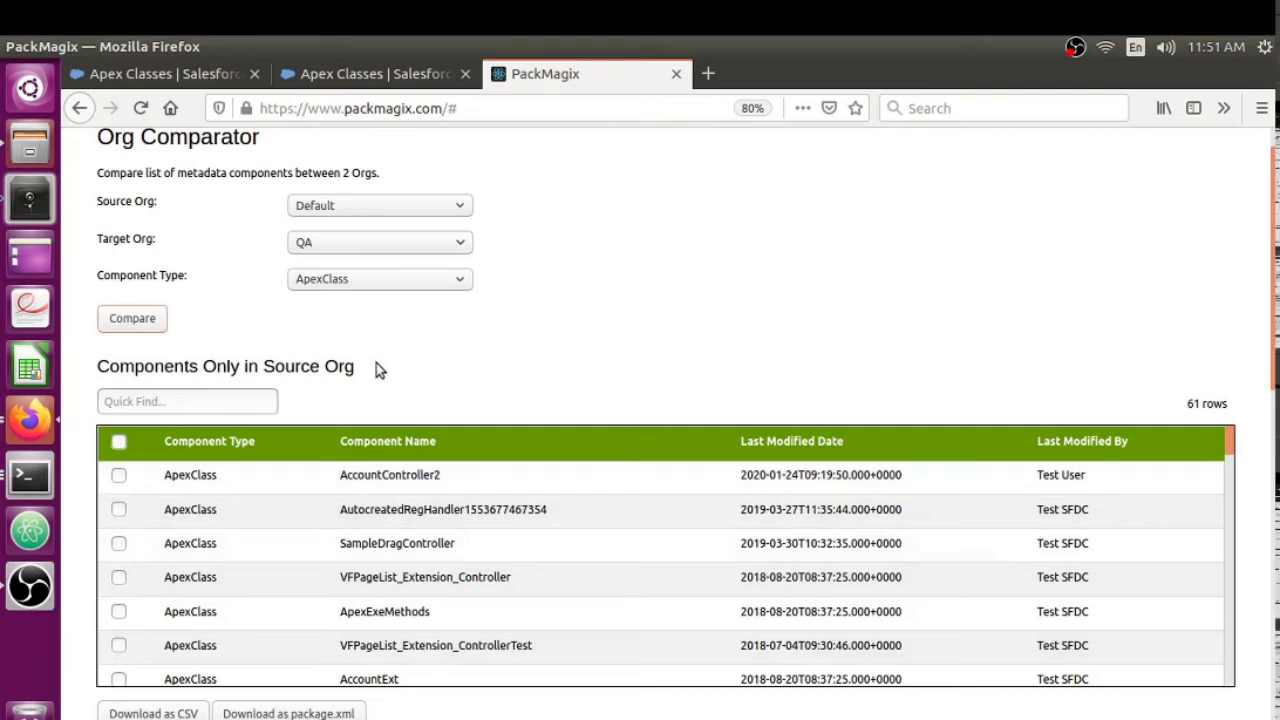
scroll(370, 372, down, 1)
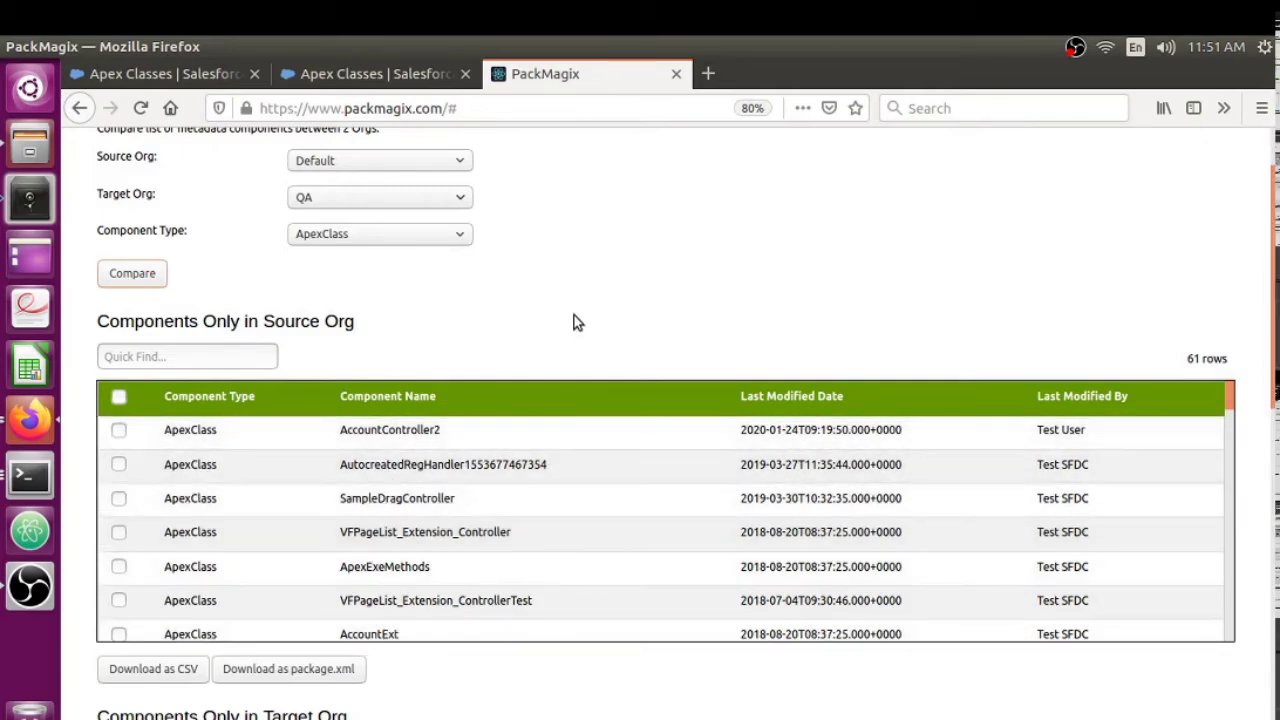
scroll(574, 314, down, 3)
scroll(520, 430, down, 2)
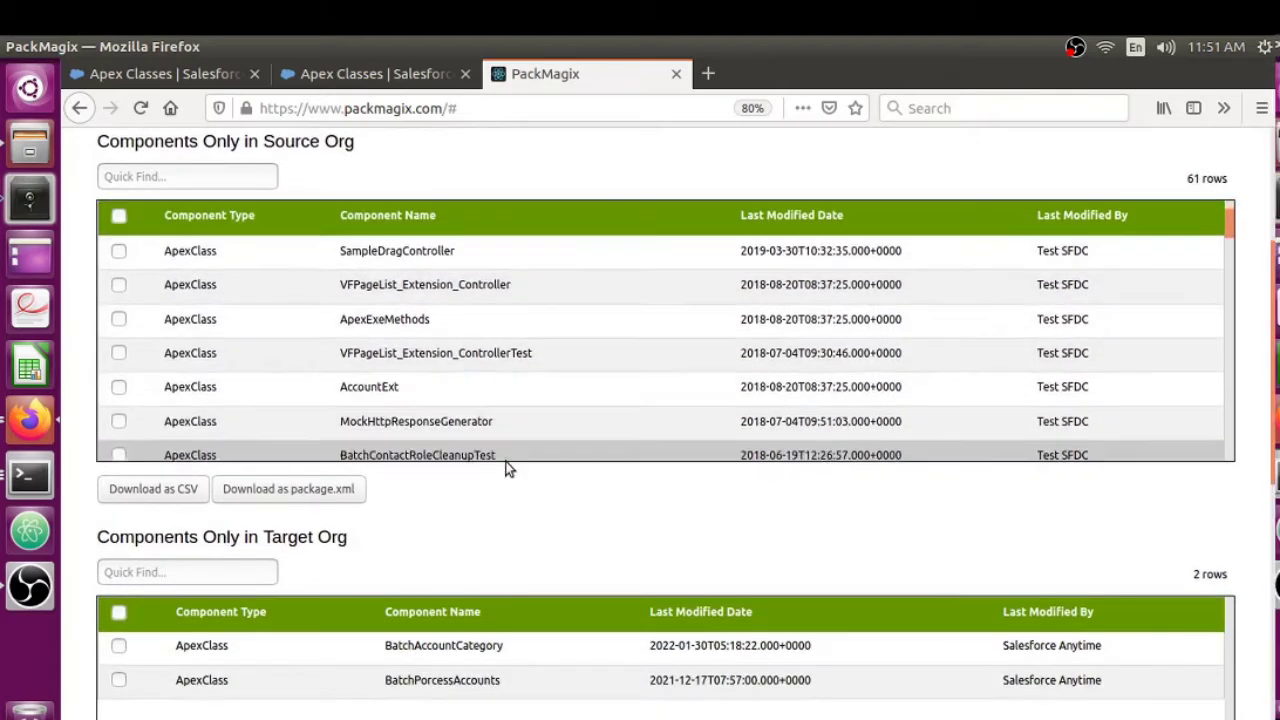
scroll(397, 537, down, 1)
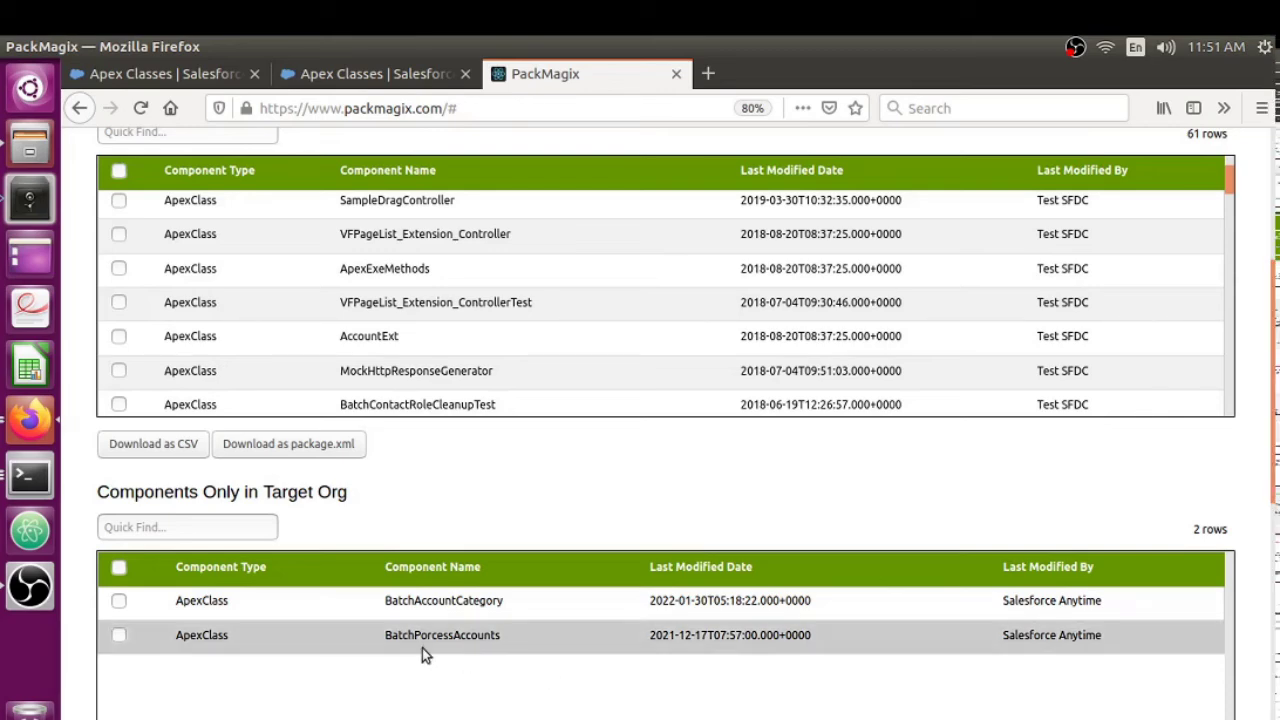
scroll(460, 550, down, 1)
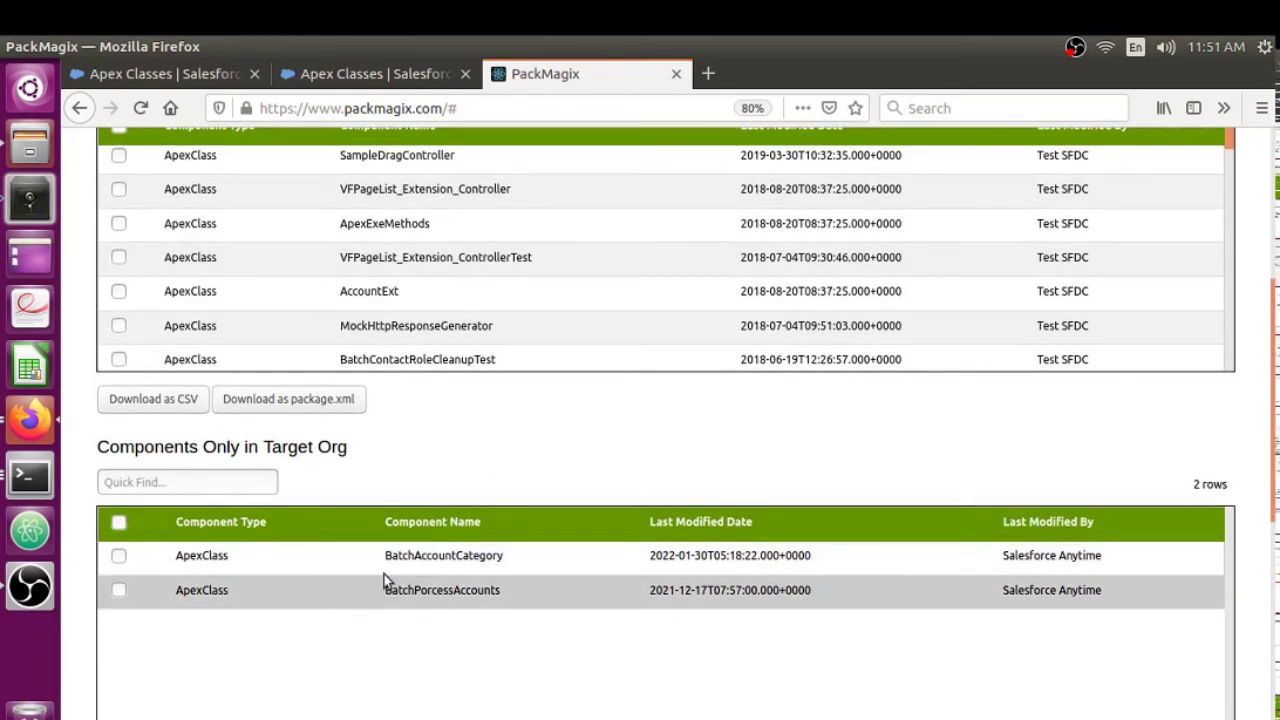
scroll(349, 488, down, 2)
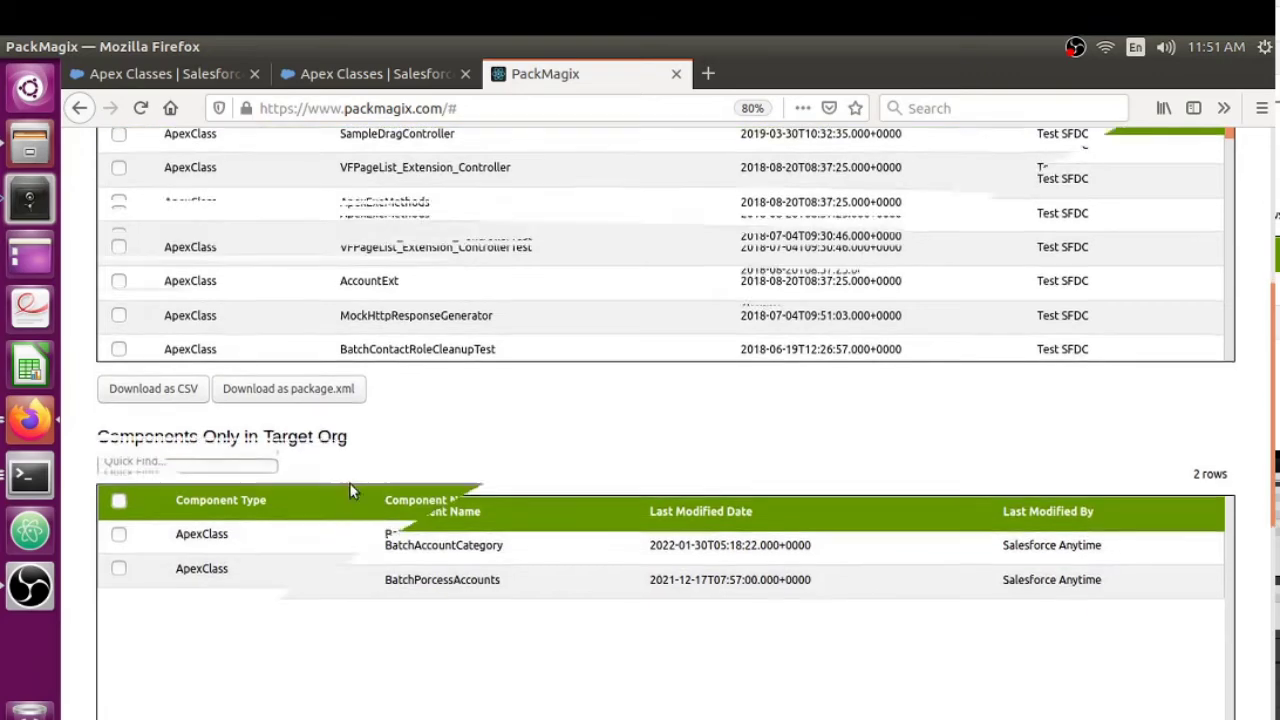
scroll(362, 565, down, 6)
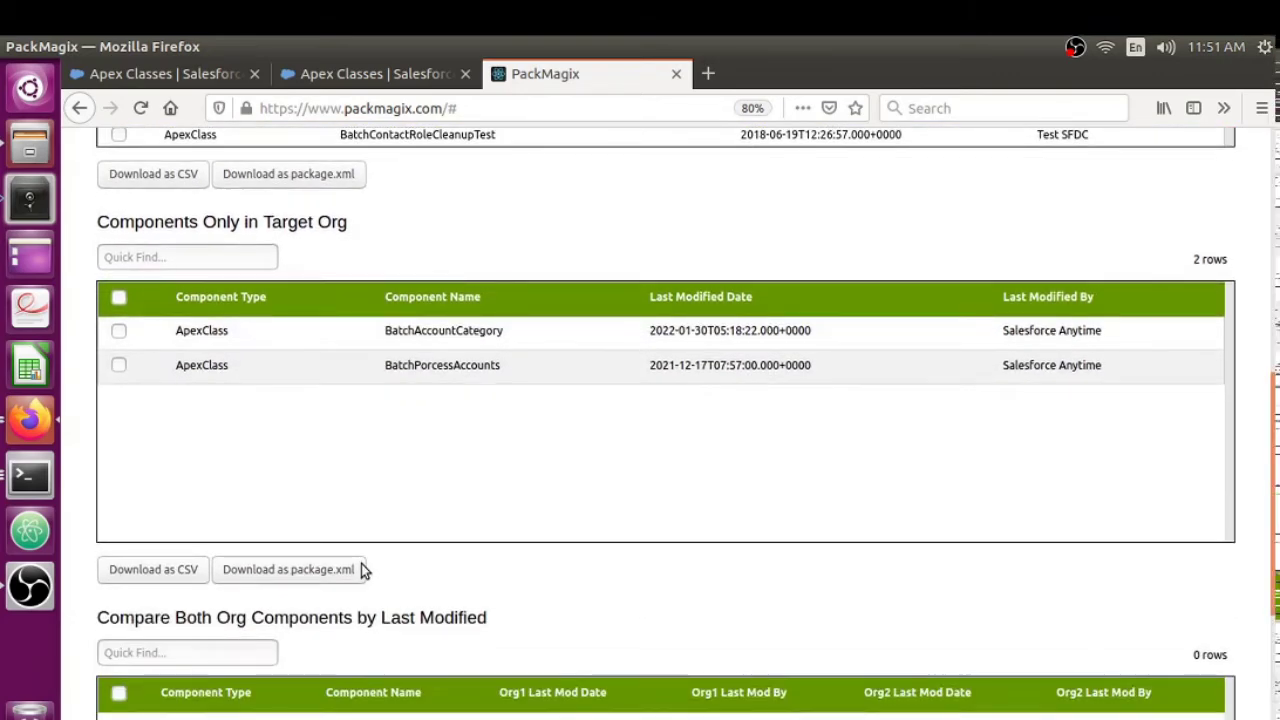
scroll(244, 553, down, 2)
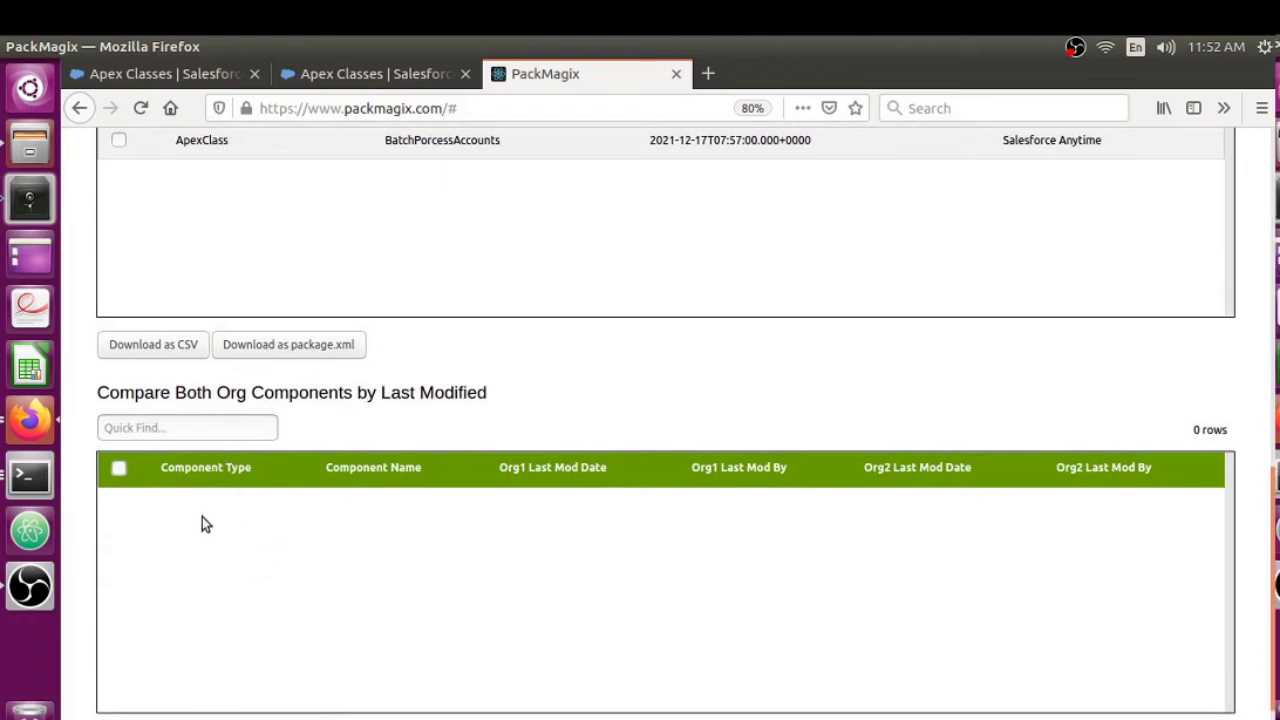
scroll(337, 658, down, 2)
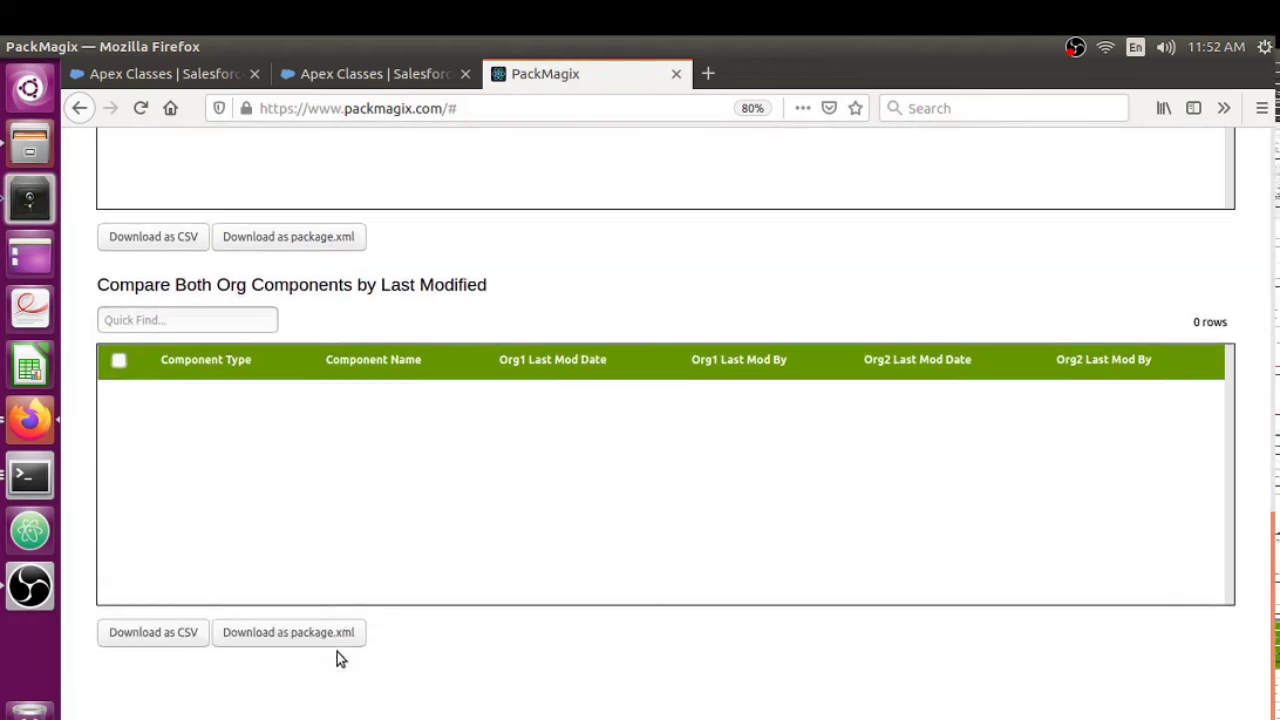
scroll(338, 658, up, 15)
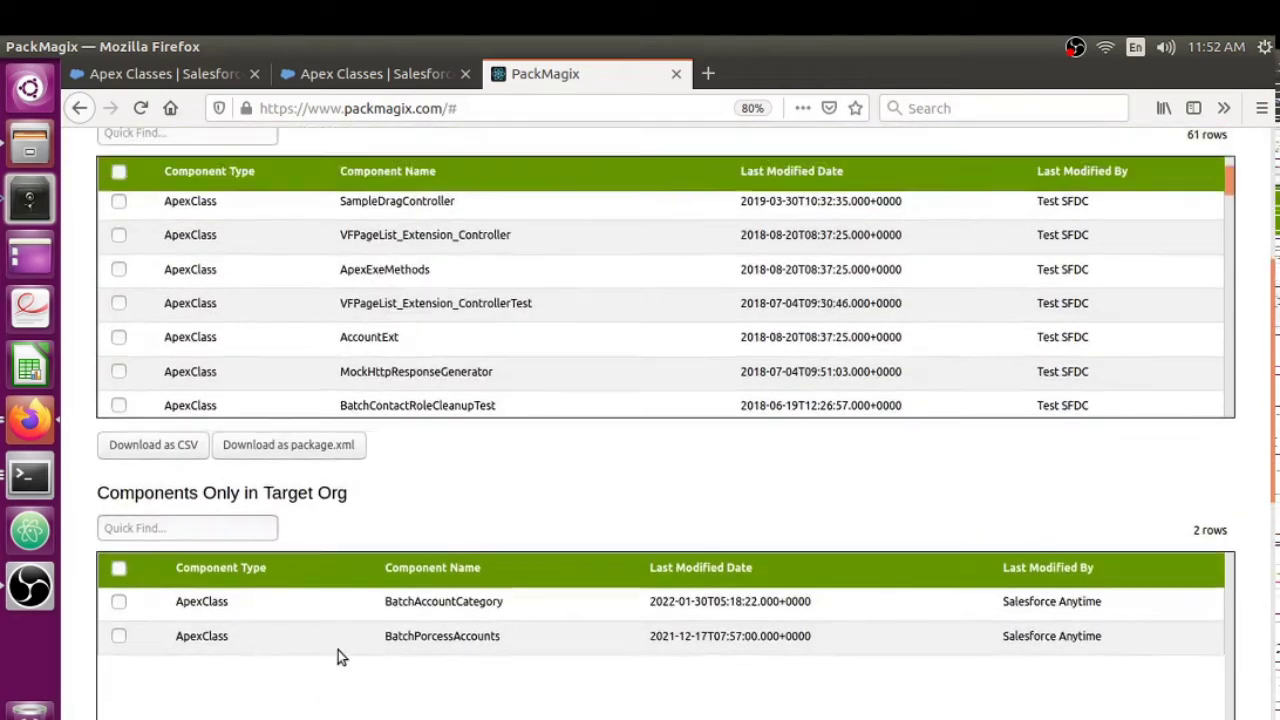
scroll(338, 657, up, 1)
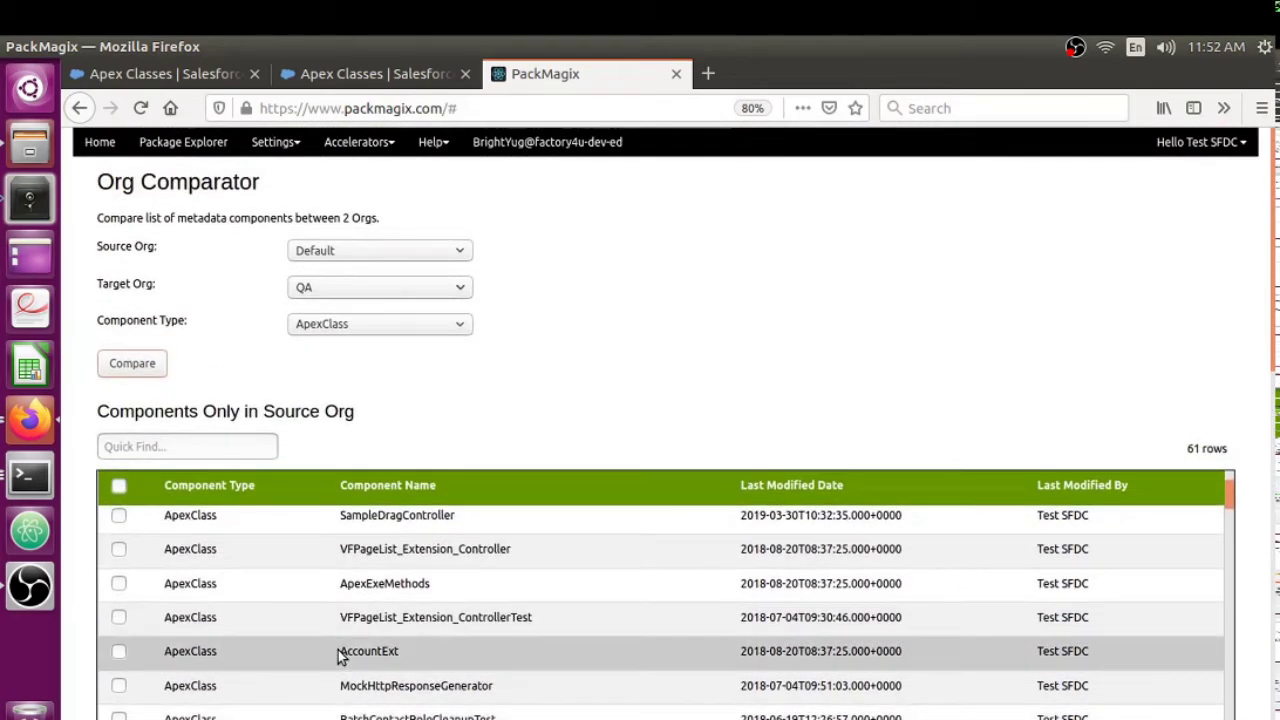
- Select Layout in the Component Type dropdown in place of ApexClass
click(358, 325)
key(l)
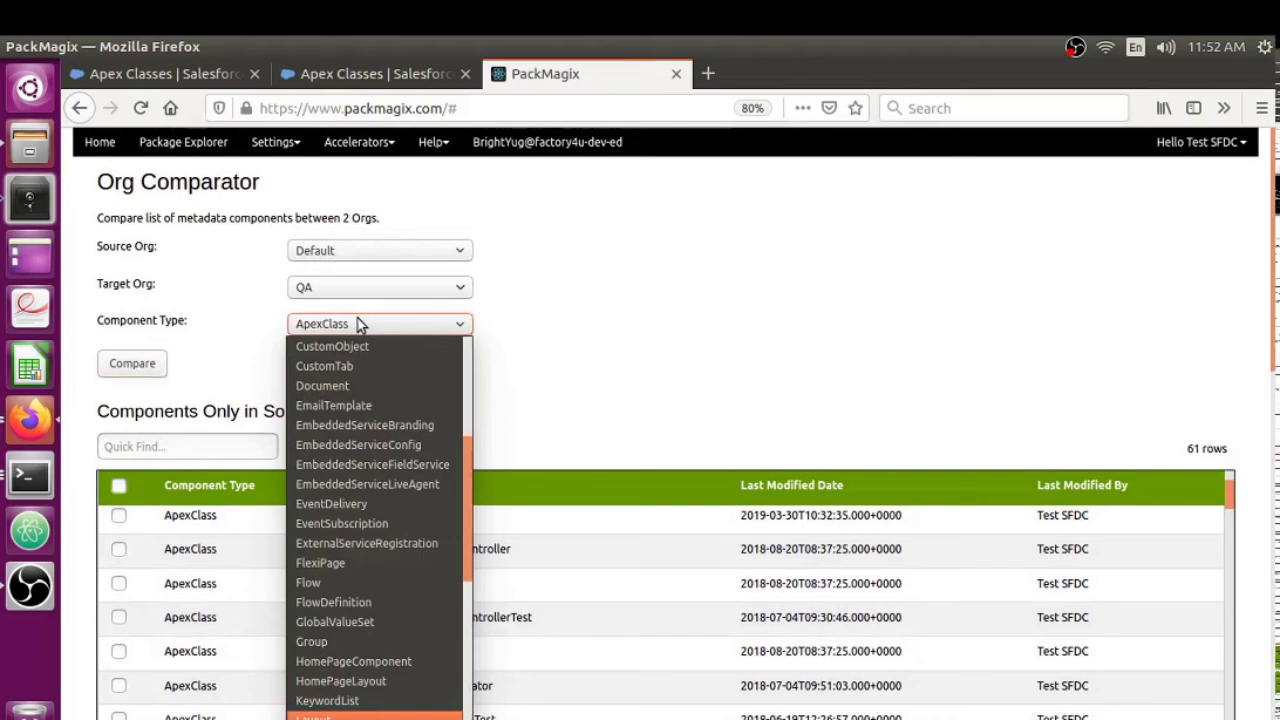
key(Return)
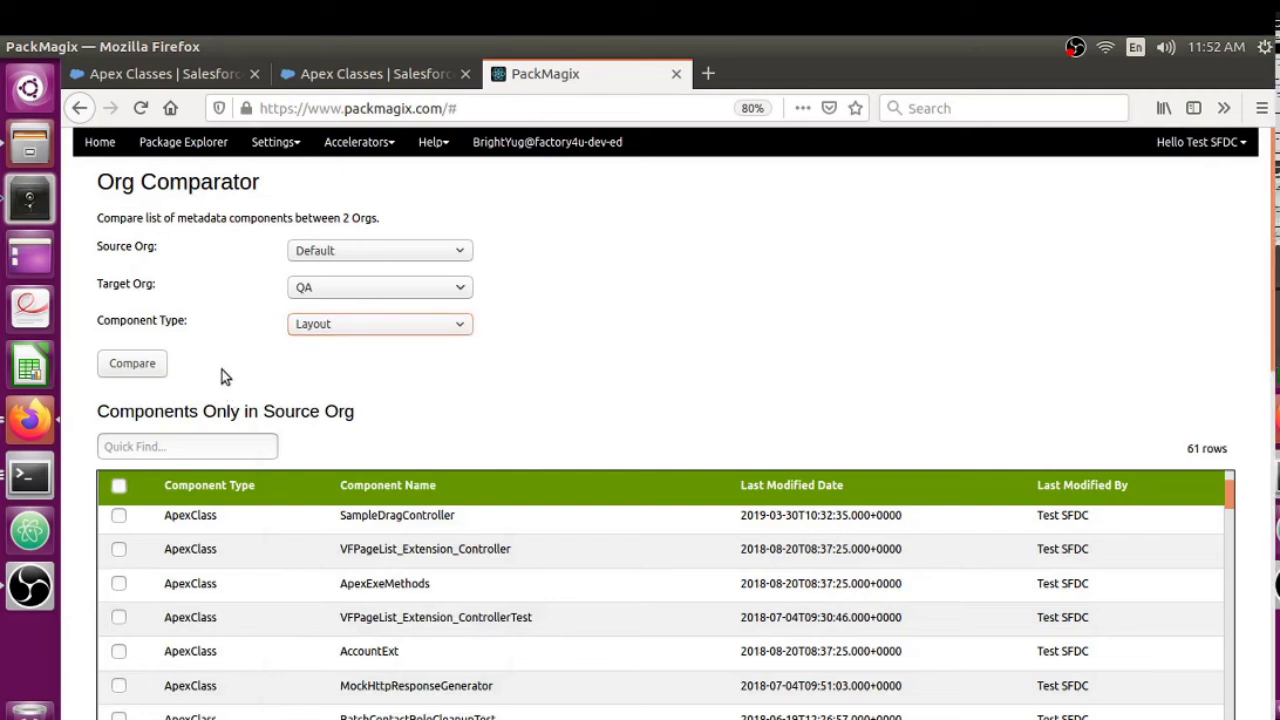
- Run the Layout comparison and review the 13 source-only, 65 target-only and 155 shared layouts
click(140, 368)
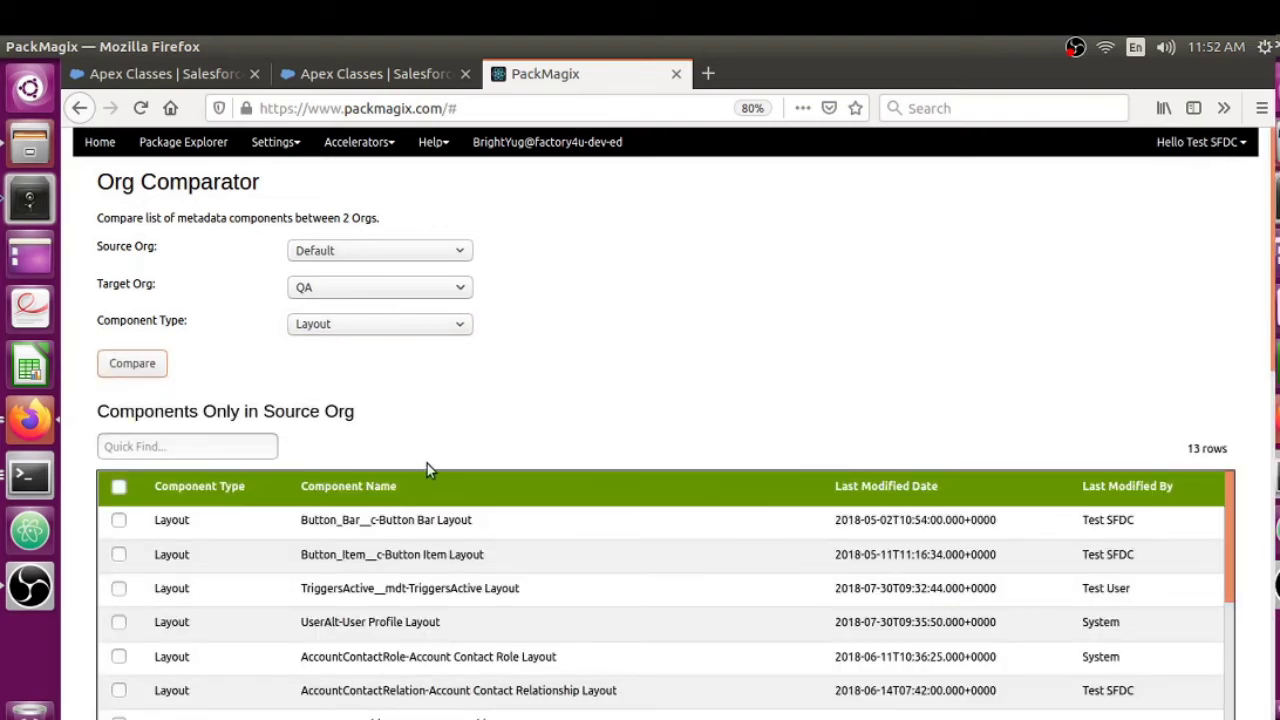
scroll(426, 464, down, 1)
scroll(387, 494, down, 3)
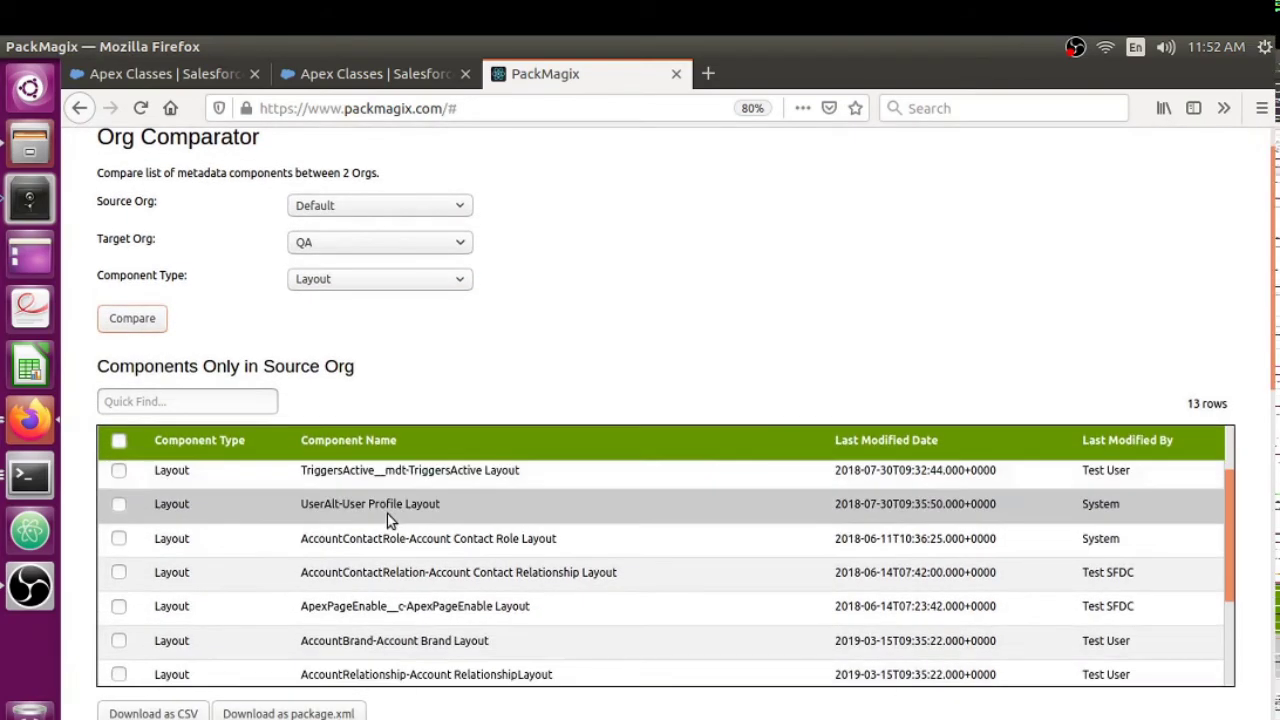
scroll(388, 520, down, 2)
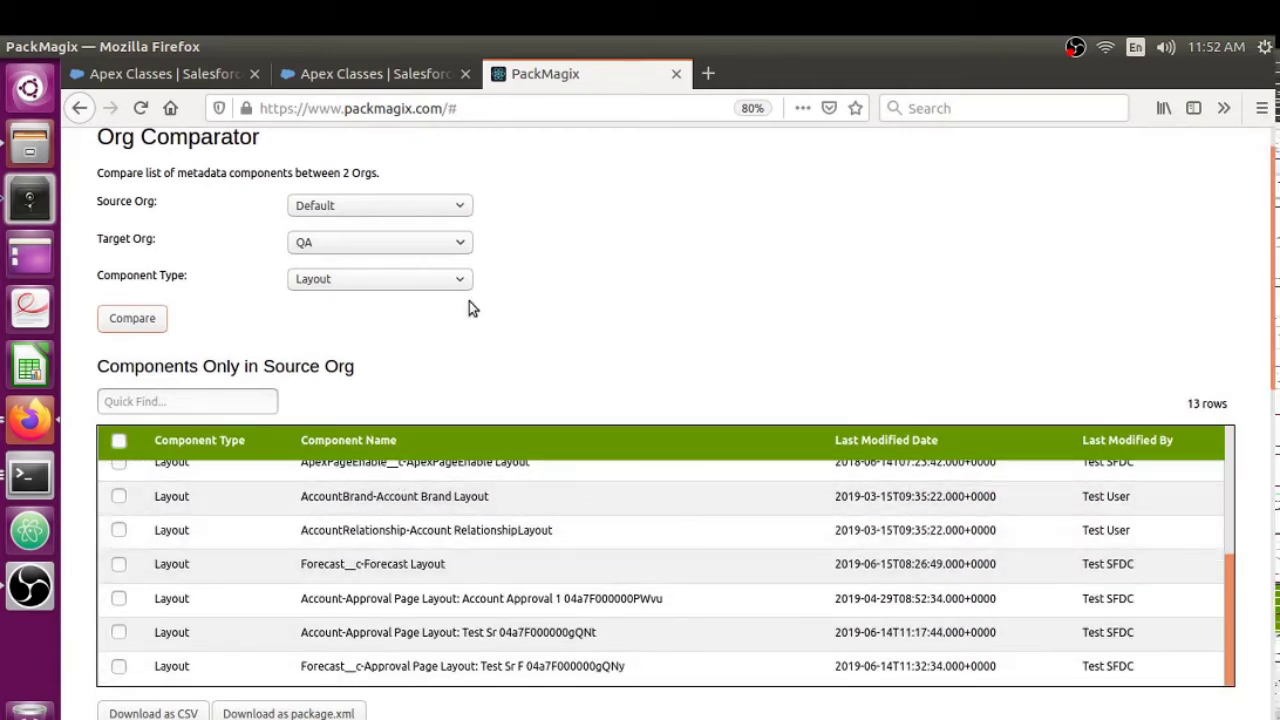
scroll(470, 305, down, 3)
scroll(465, 345, down, 5)
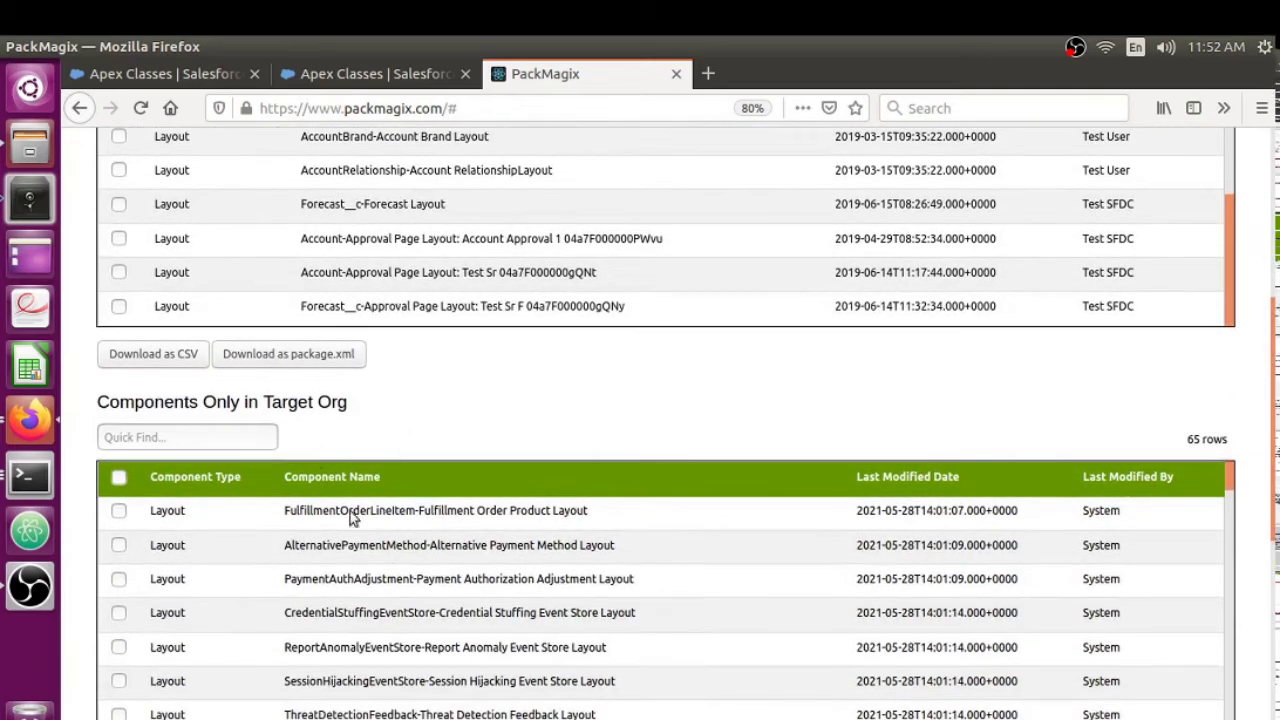
scroll(455, 440, down, 3)
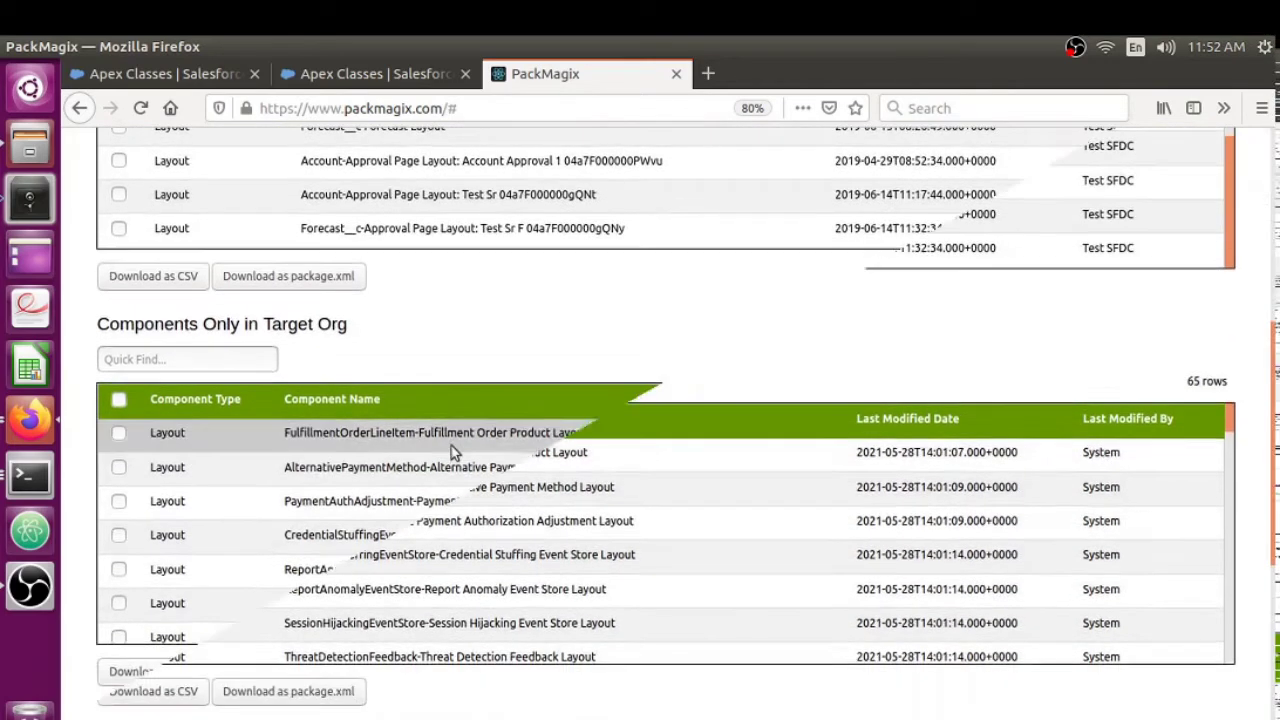
scroll(435, 490, down, 10)
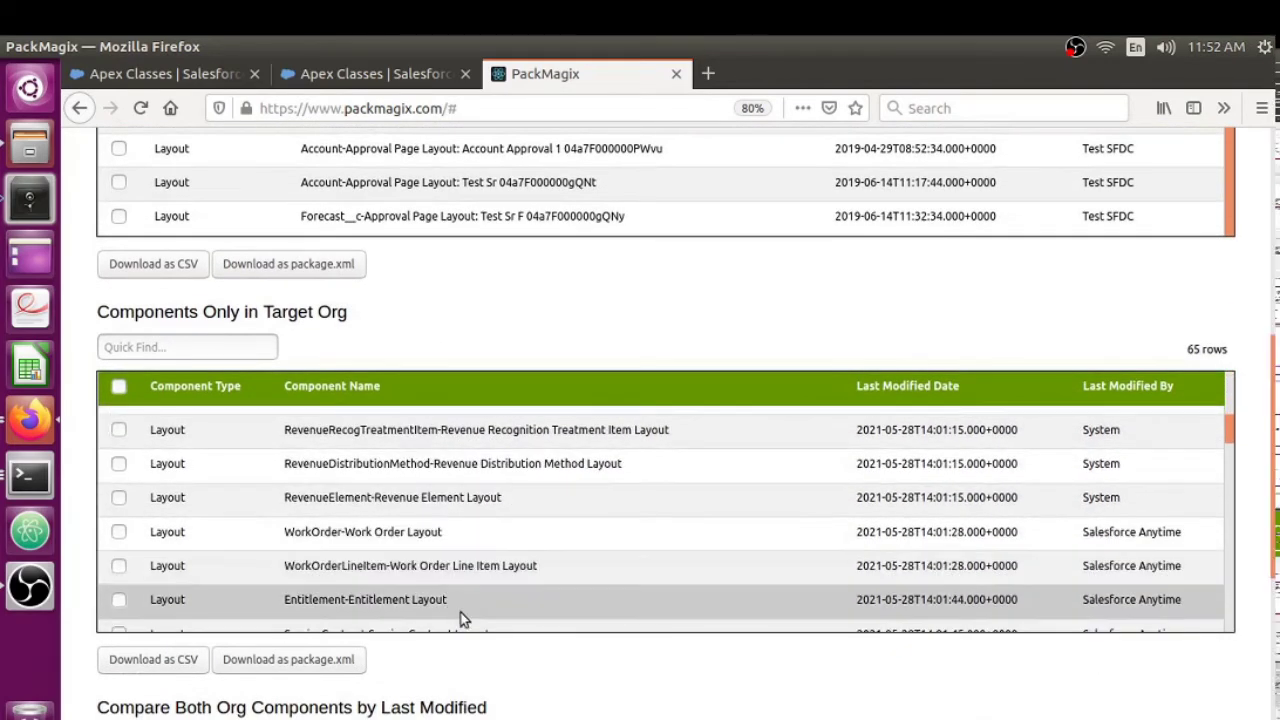
scroll(462, 640, down, 7)
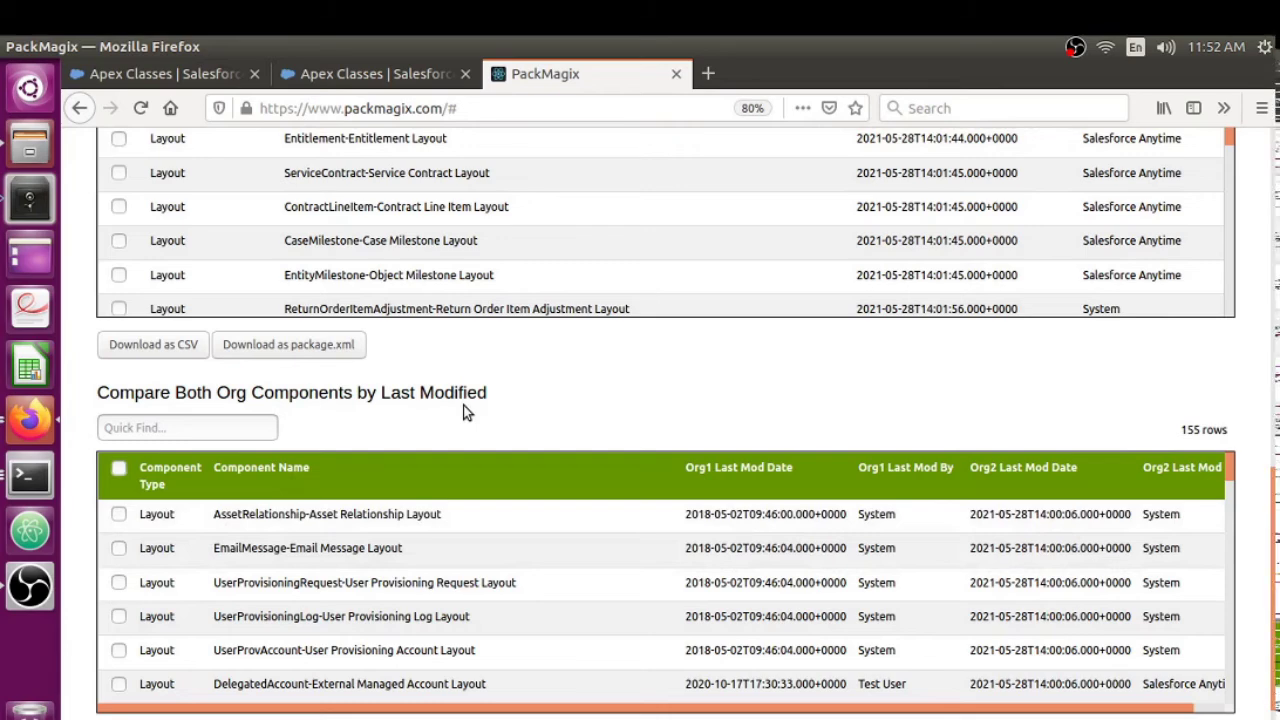
scroll(481, 410, down, 2)
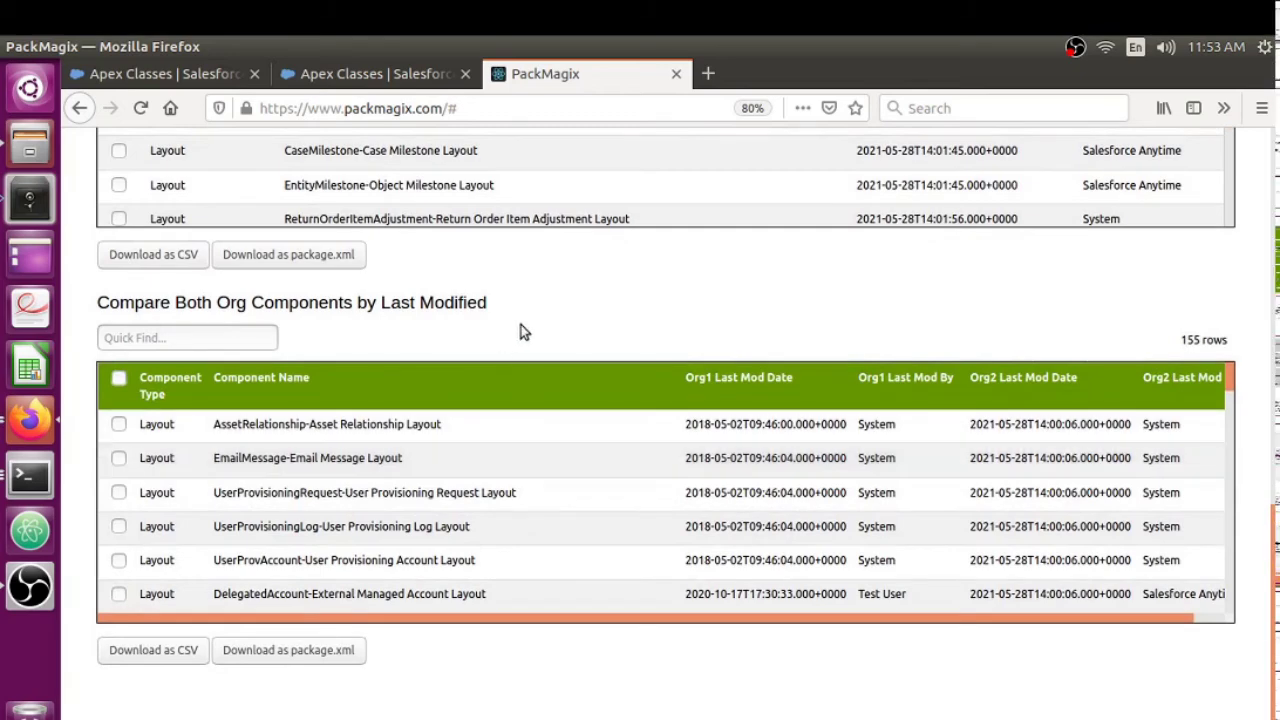
scroll(520, 335, up, 4)
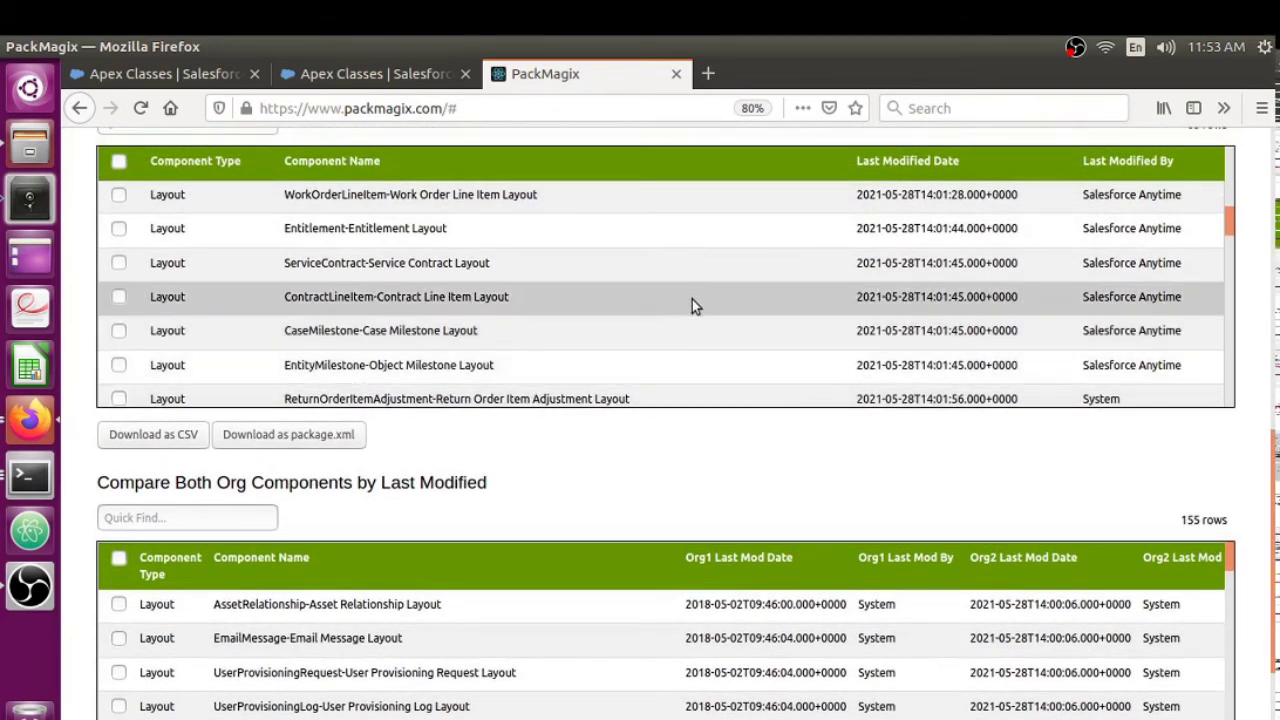
scroll(678, 424, up, 3)
scroll(678, 418, up, 1)
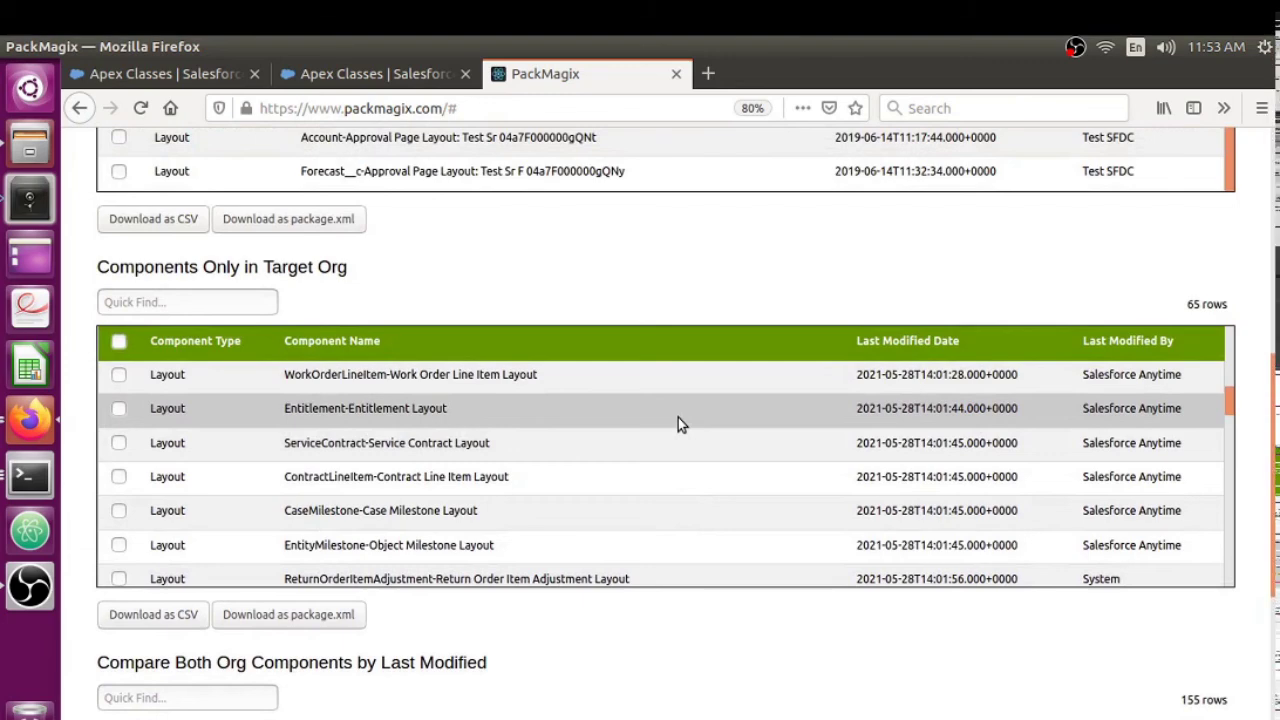
scroll(660, 540, down, 8)
scroll(650, 615, down, 1)
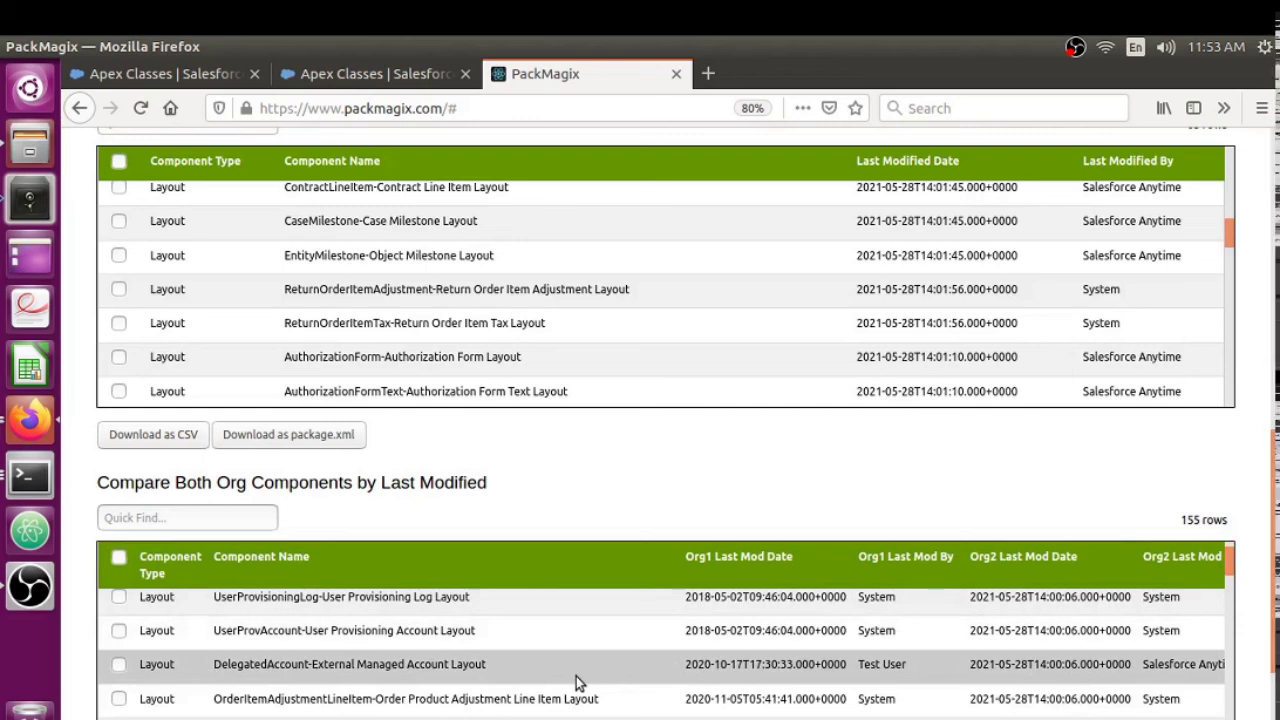
scroll(530, 657, down, 1)
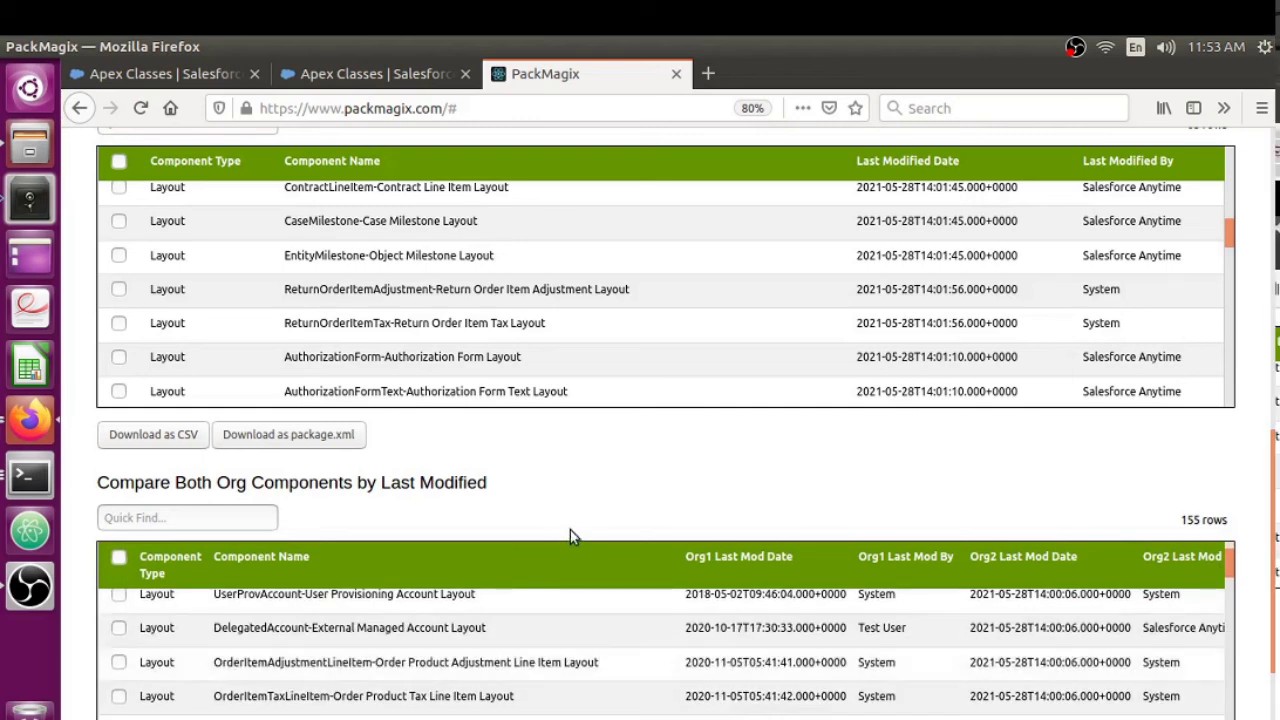
scroll(569, 530, down, 3)
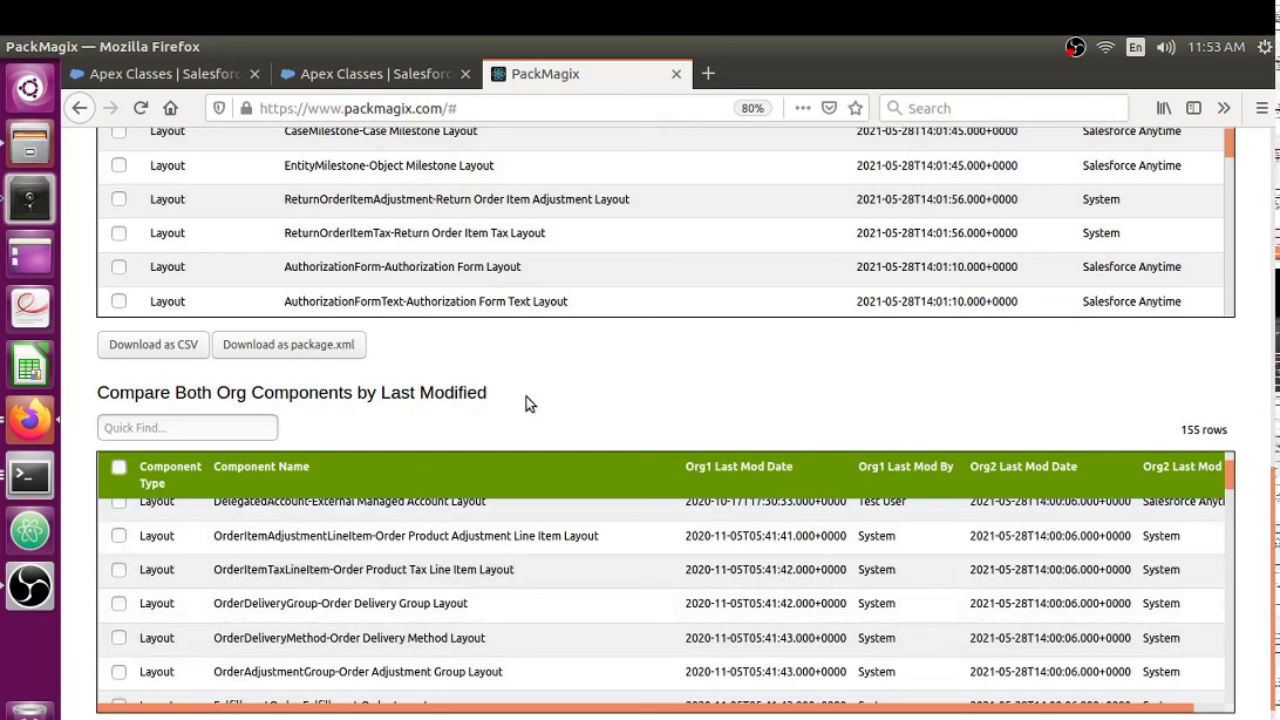
scroll(532, 391, down, 2)
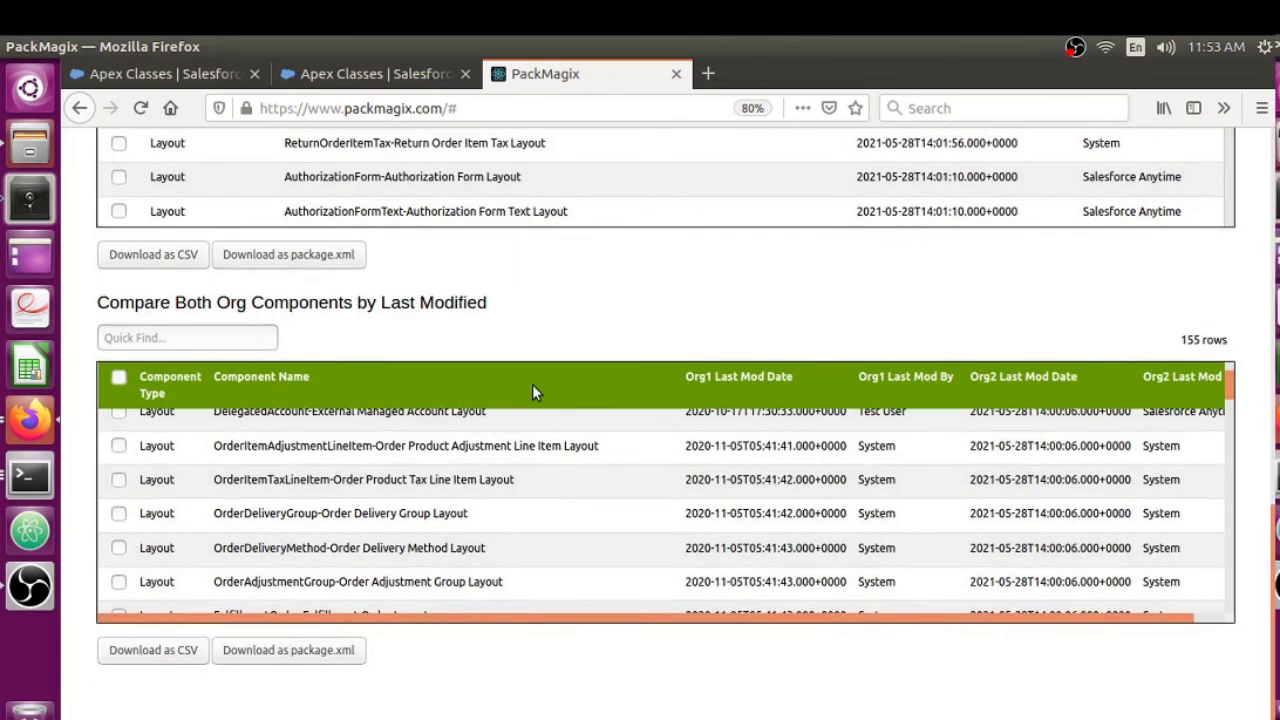
scroll(533, 390, up, 3)
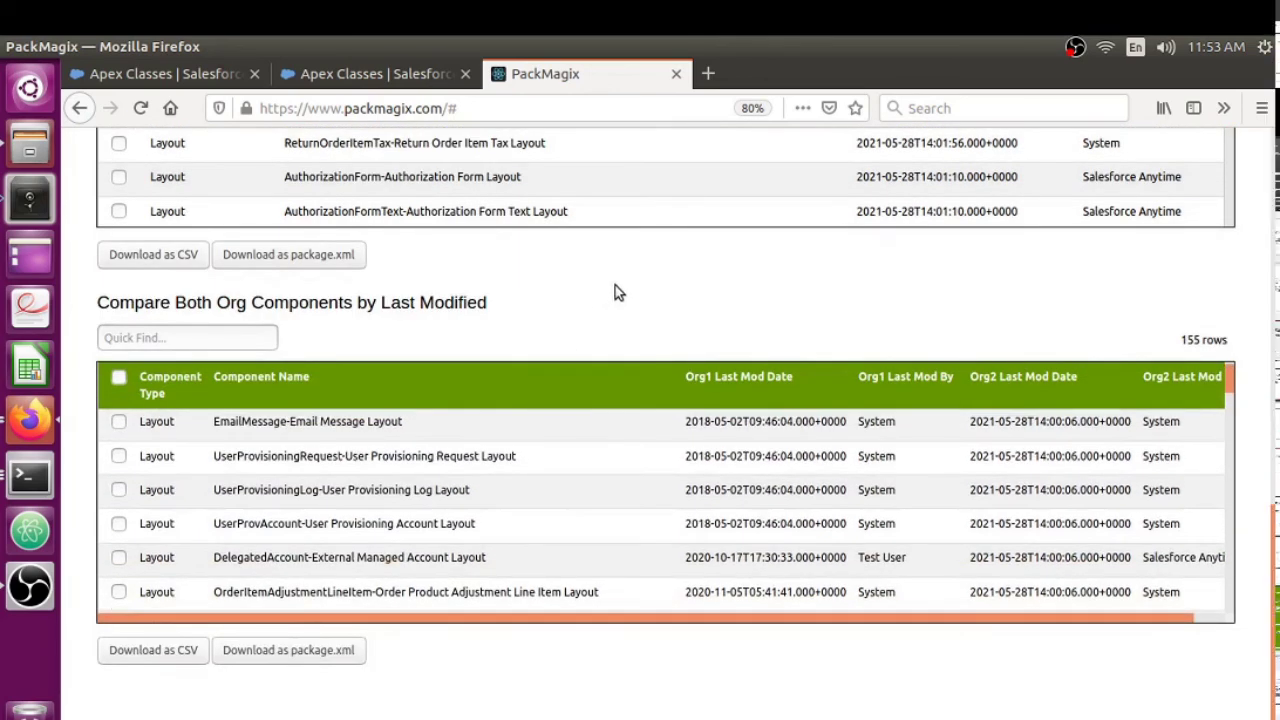
scroll(615, 285, up, 4)
scroll(521, 454, up, 8)
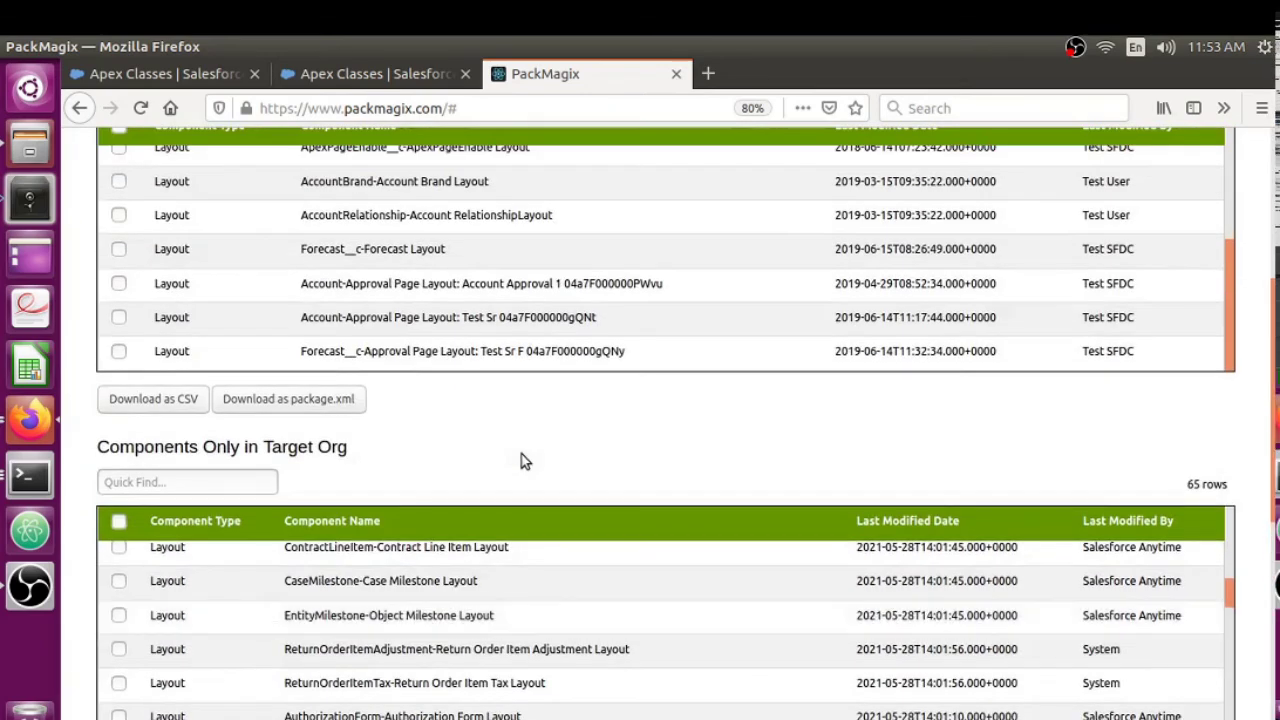
scroll(524, 456, up, 3)
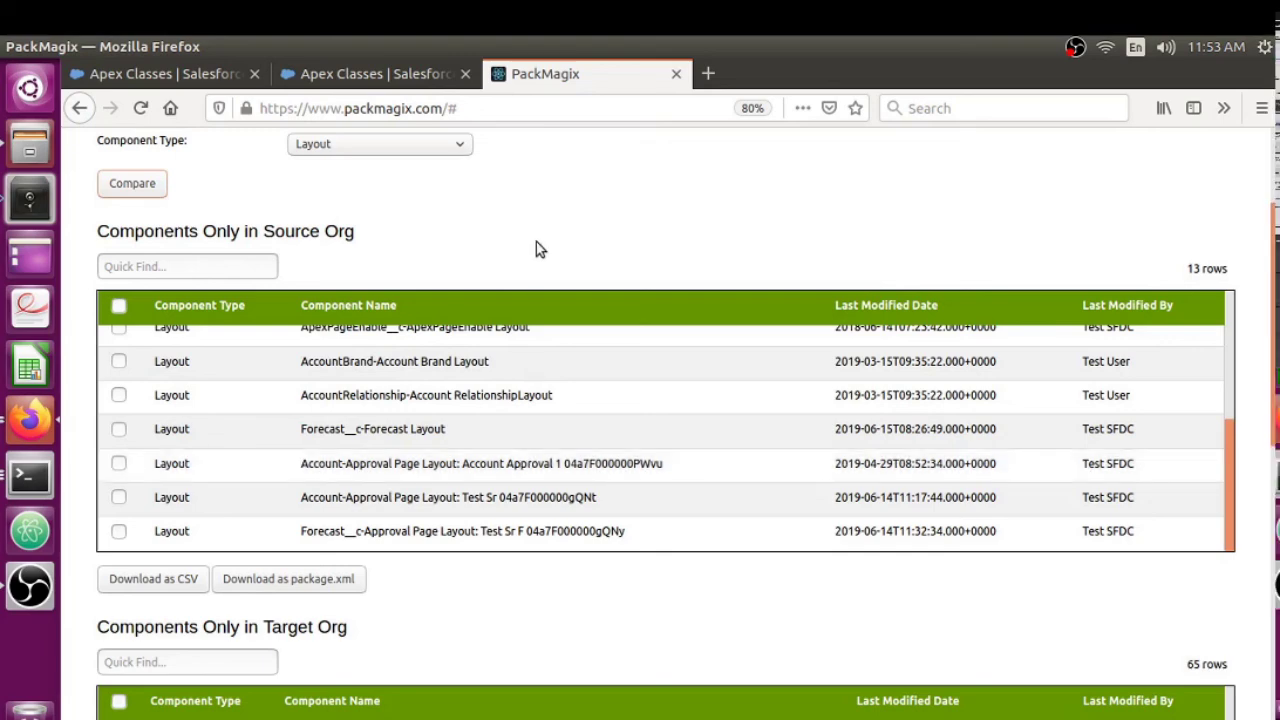
scroll(534, 255, down, 3)
scroll(531, 385, down, 3)
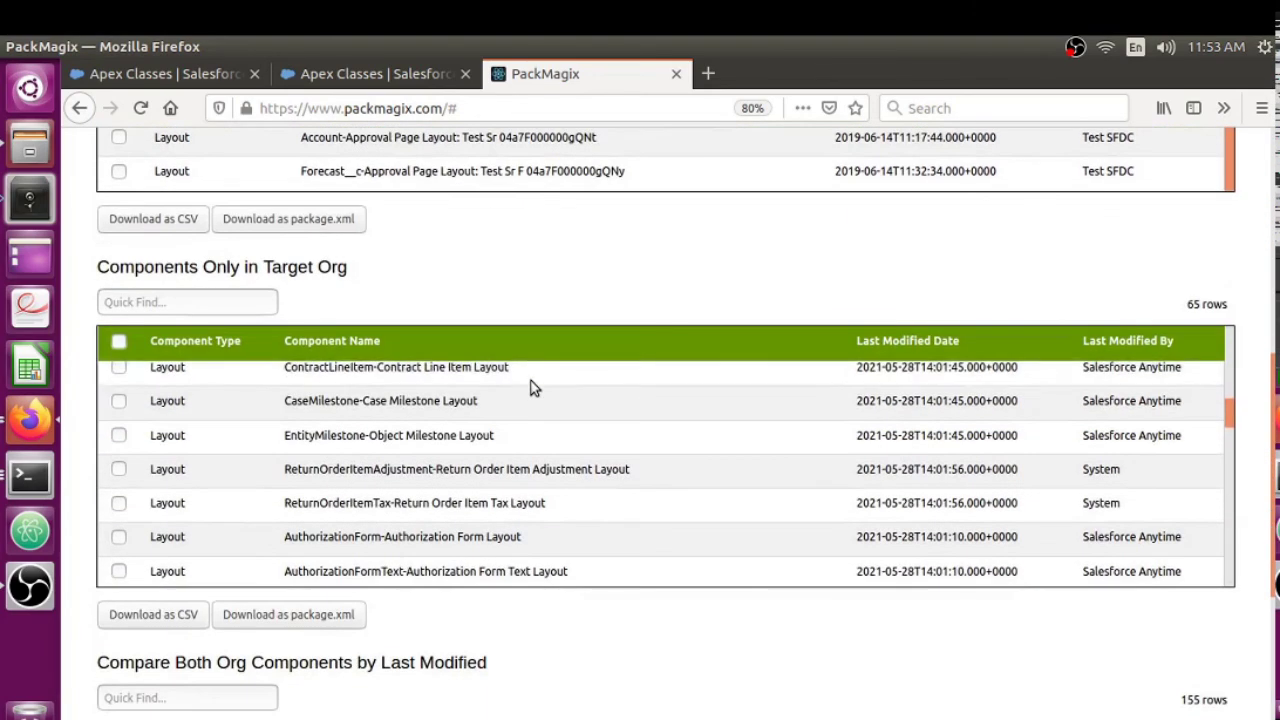